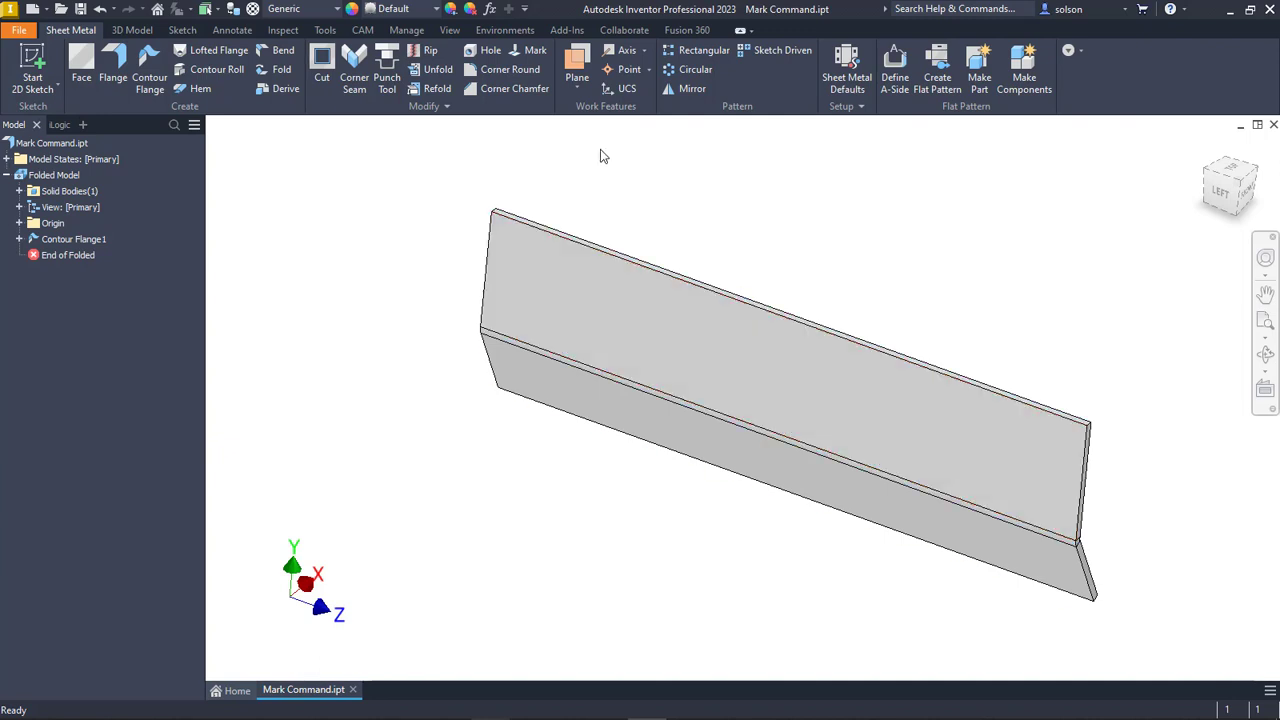
- Review the Mark Surface, Mark Through and Text to Lazer mark styles in the Styles Editor, including the available stroke fonts
left_click(404, 30)
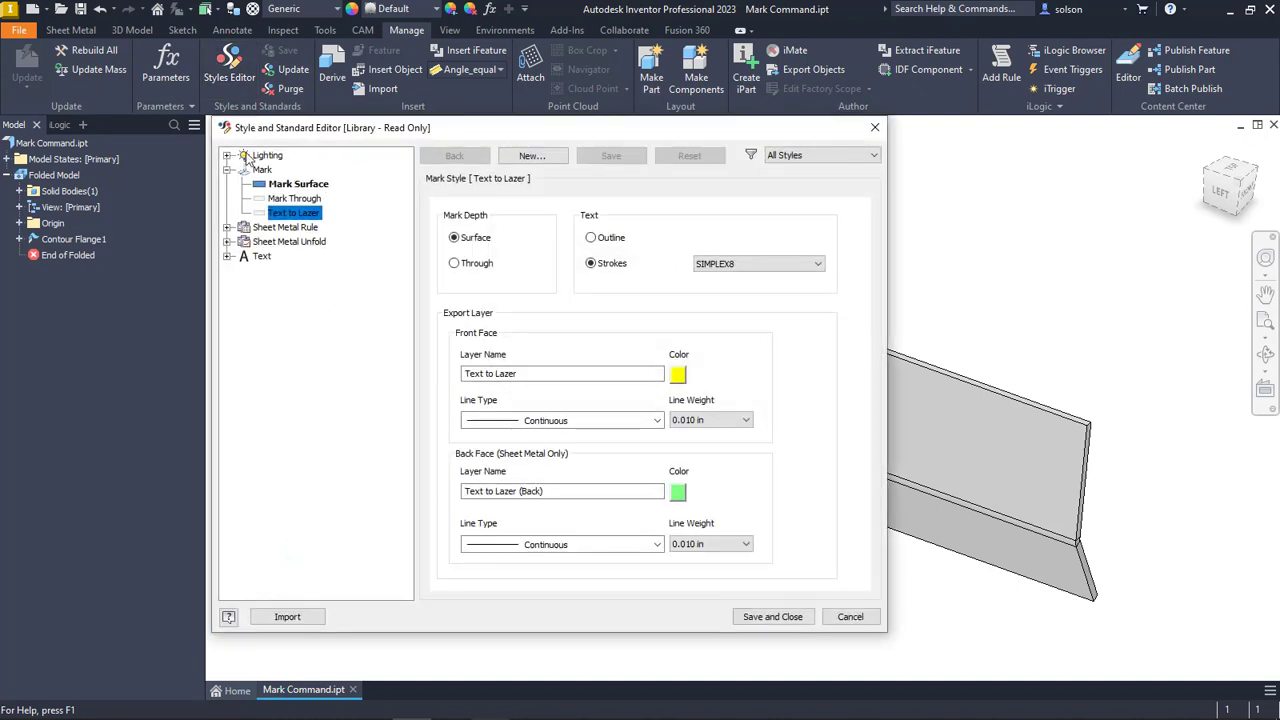
left_click(309, 189)
left_click(306, 200)
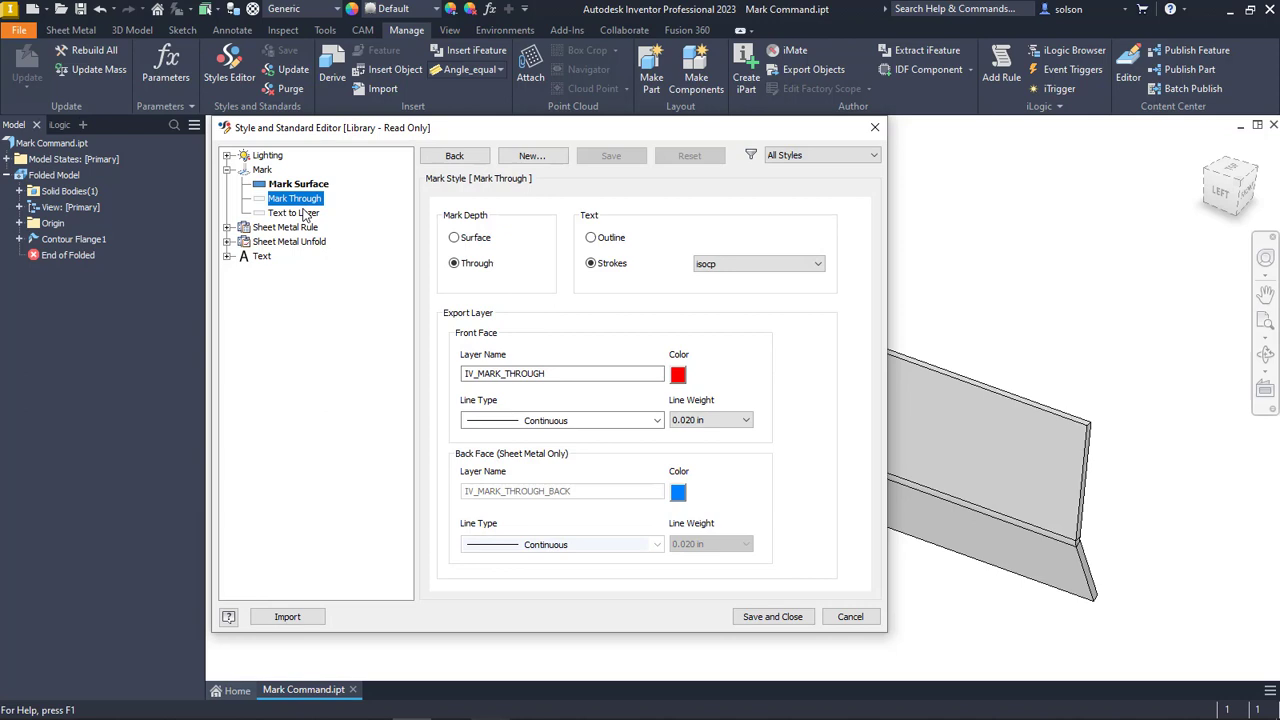
left_click(305, 214, "shift")
left_click(304, 214)
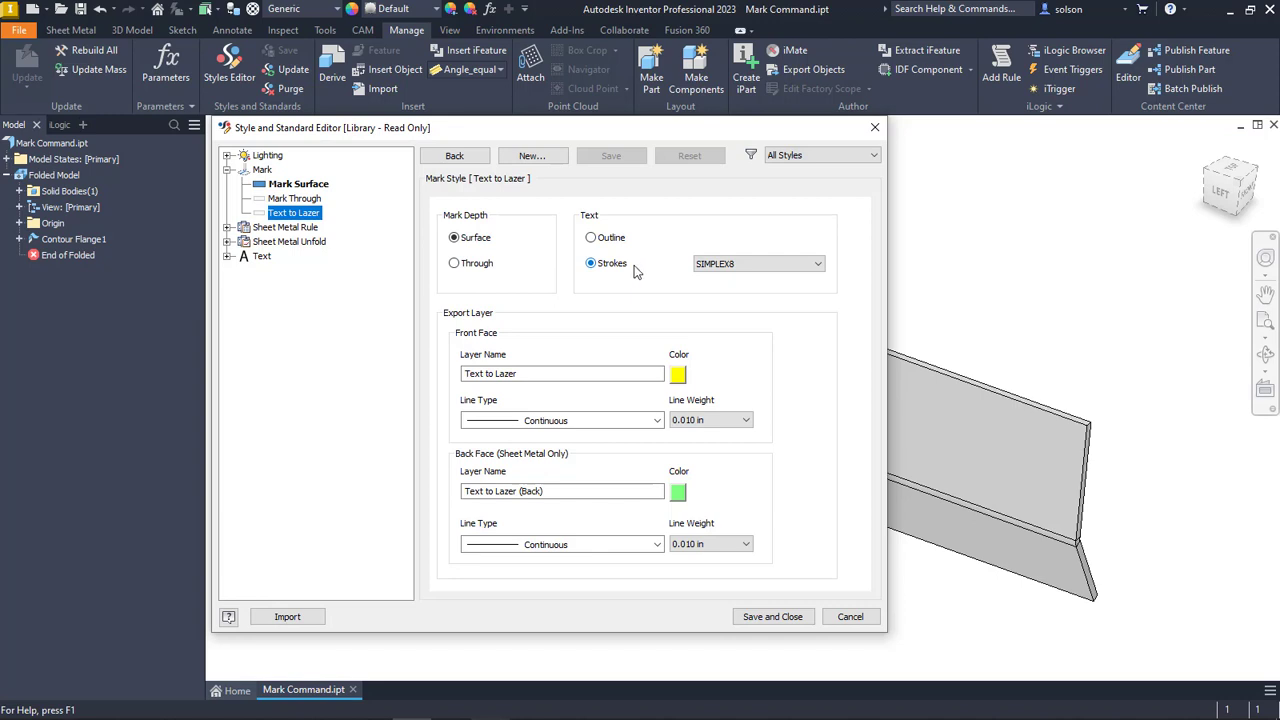
left_click(743, 264)
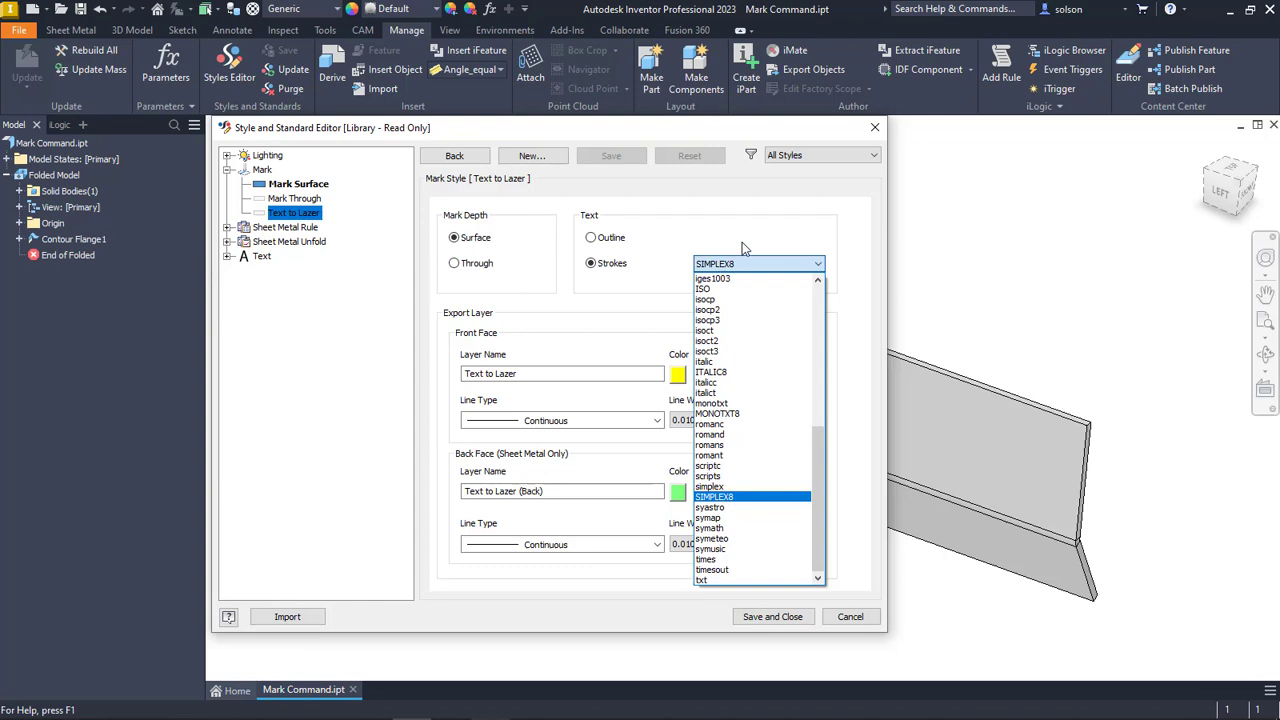
left_click(742, 247)
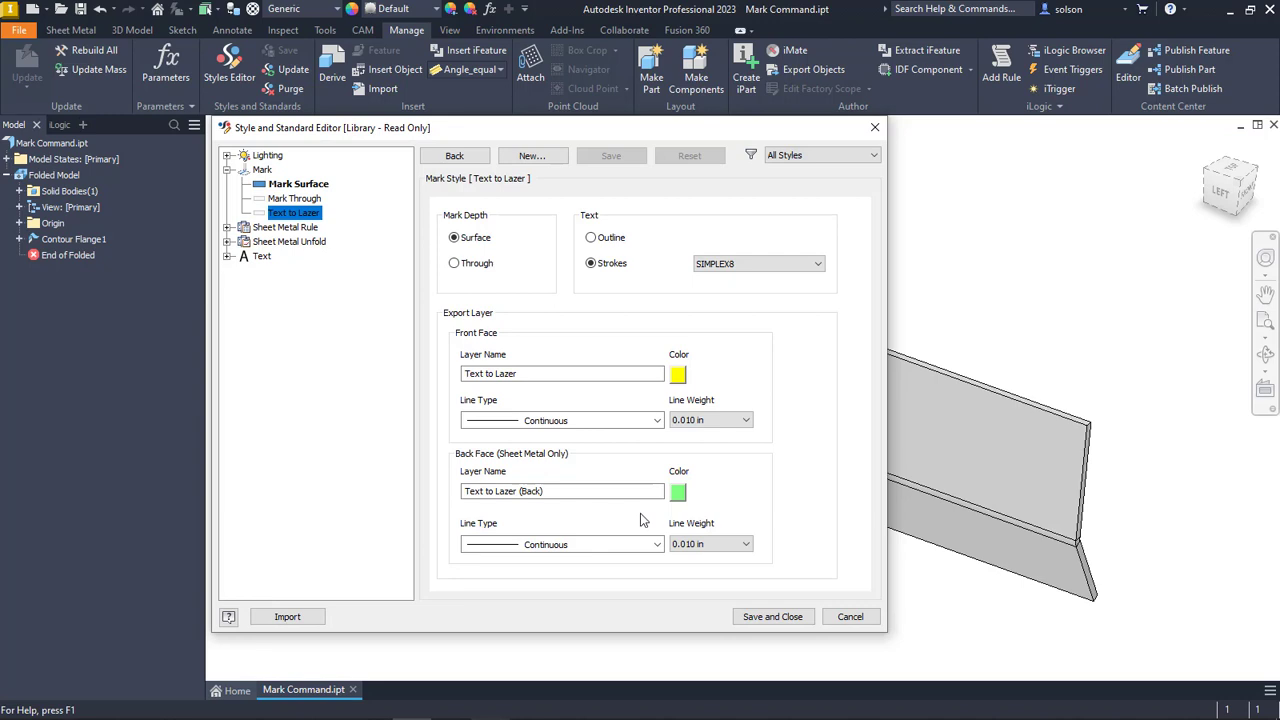
left_click(772, 616)
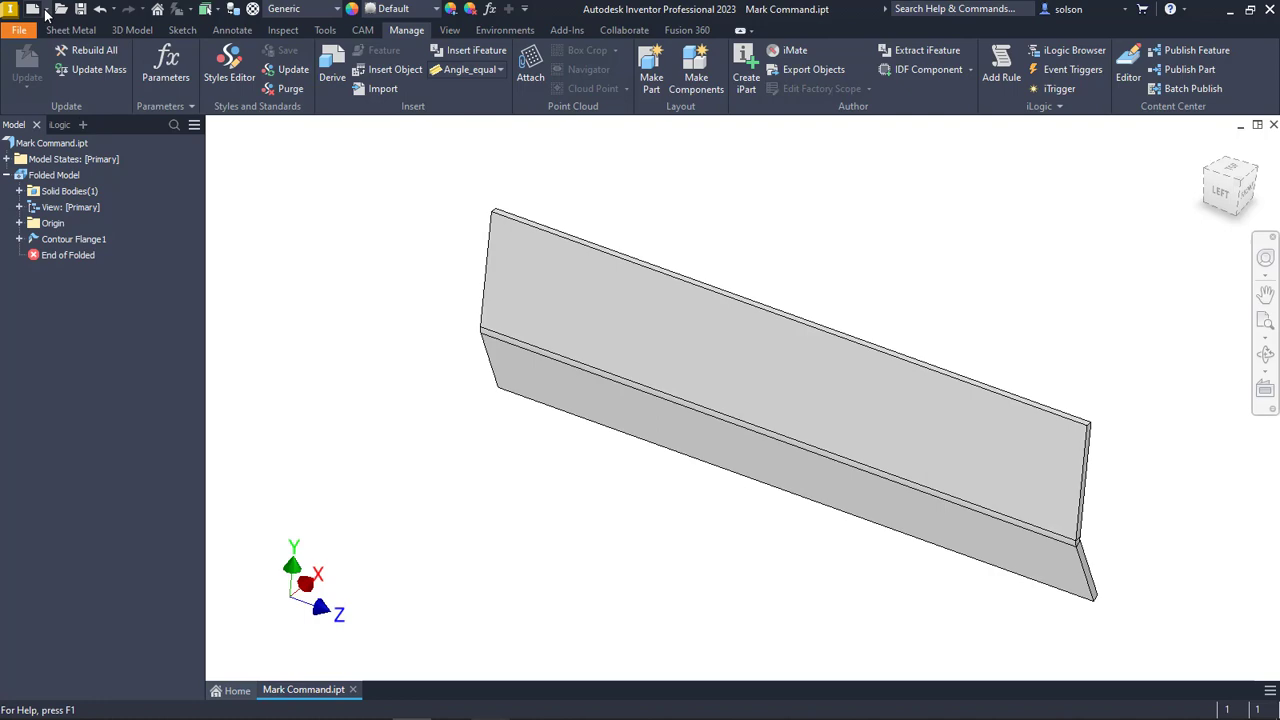
- Start a 2D sketch on the taller flange's outer face and place a text object on it
left_click(72, 30)
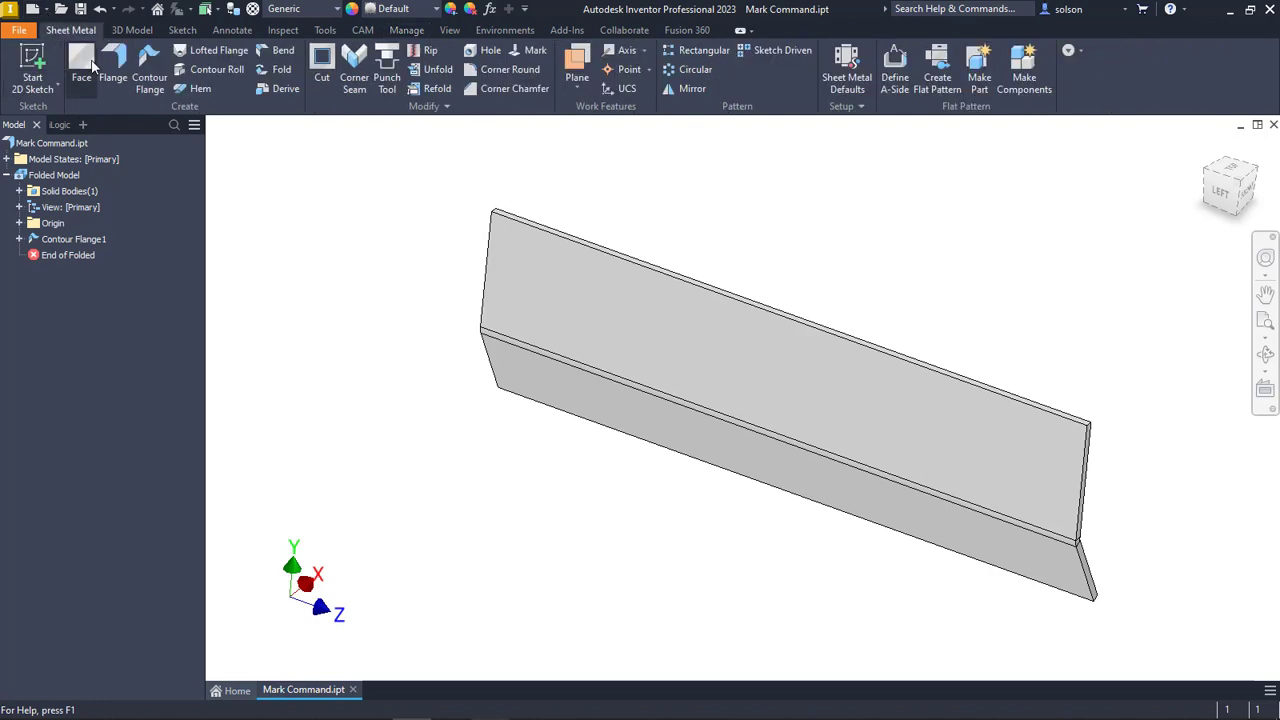
left_click(32, 62)
left_click(551, 306)
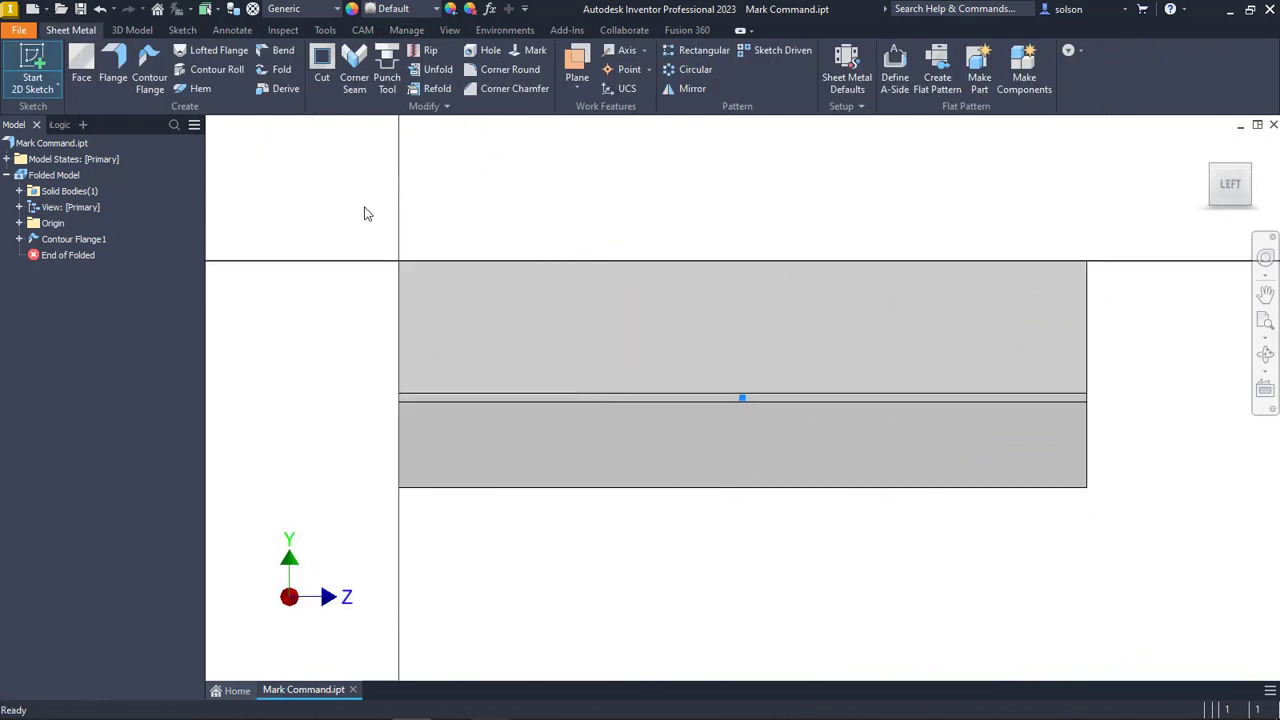
left_click(257, 71)
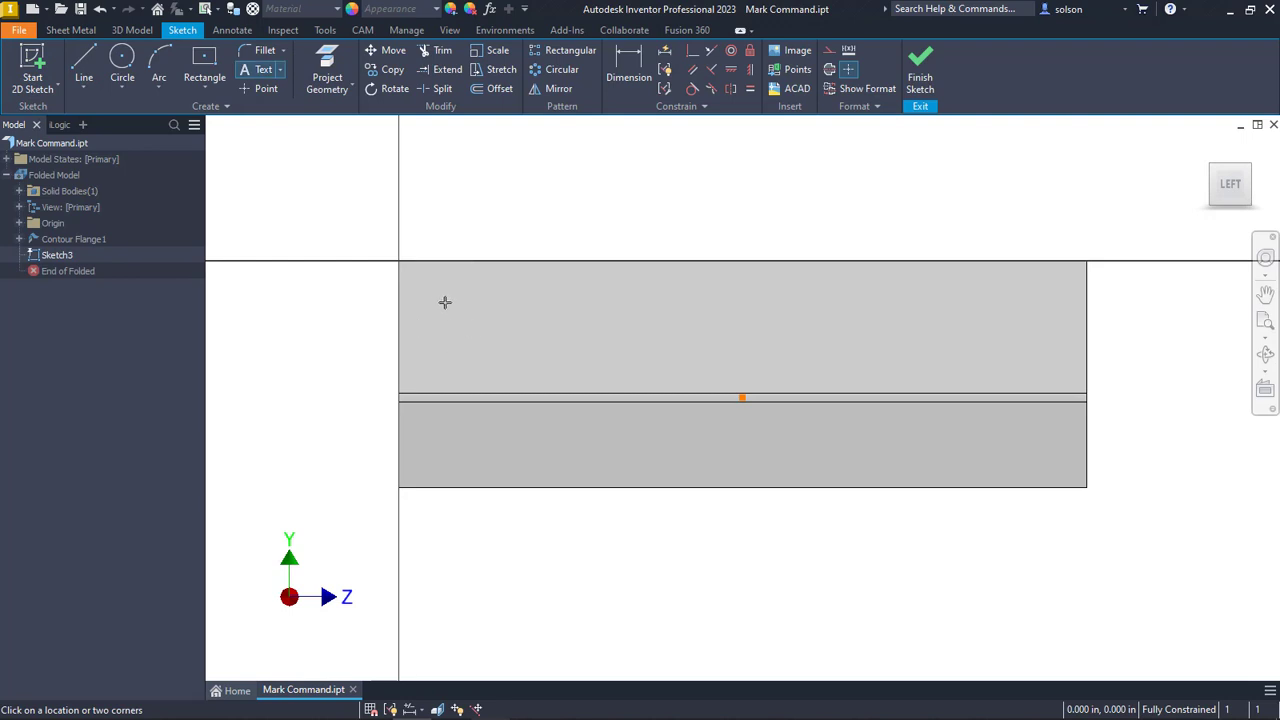
left_click(445, 383)
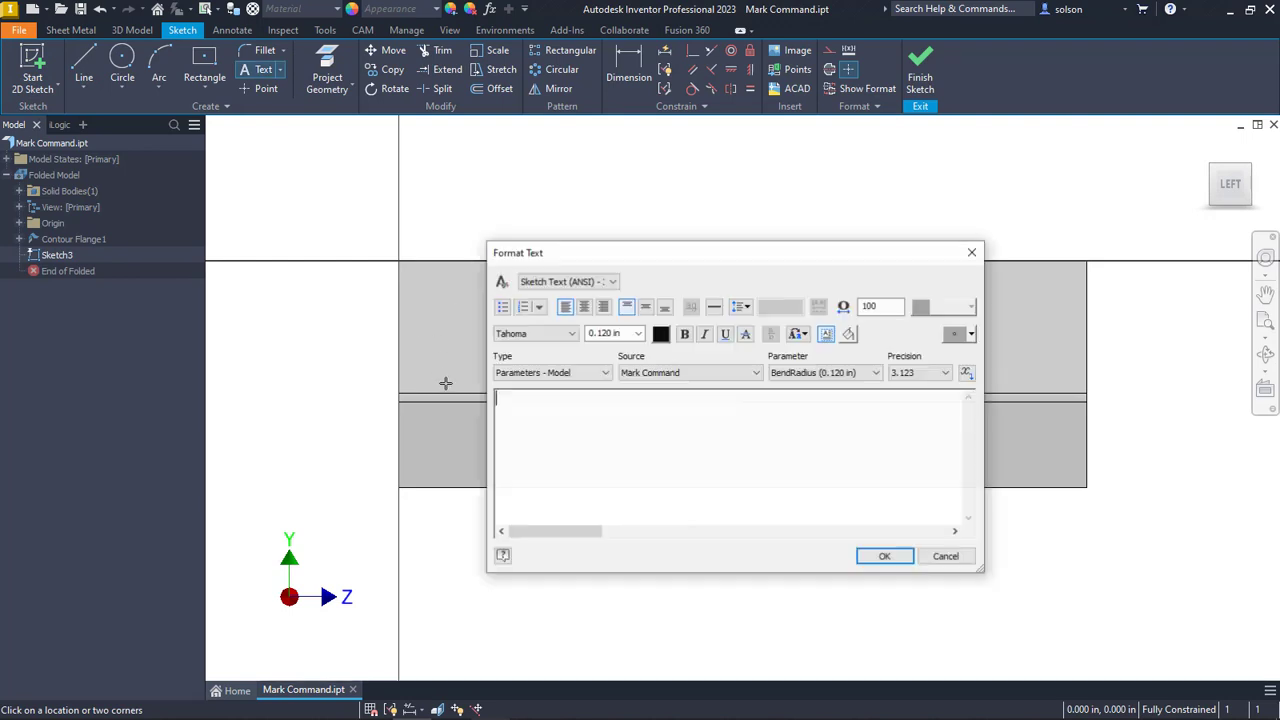
- Insert the PART NUMBER standard iProperty of the primary Mark Command model into the sketch text
left_click(604, 373)
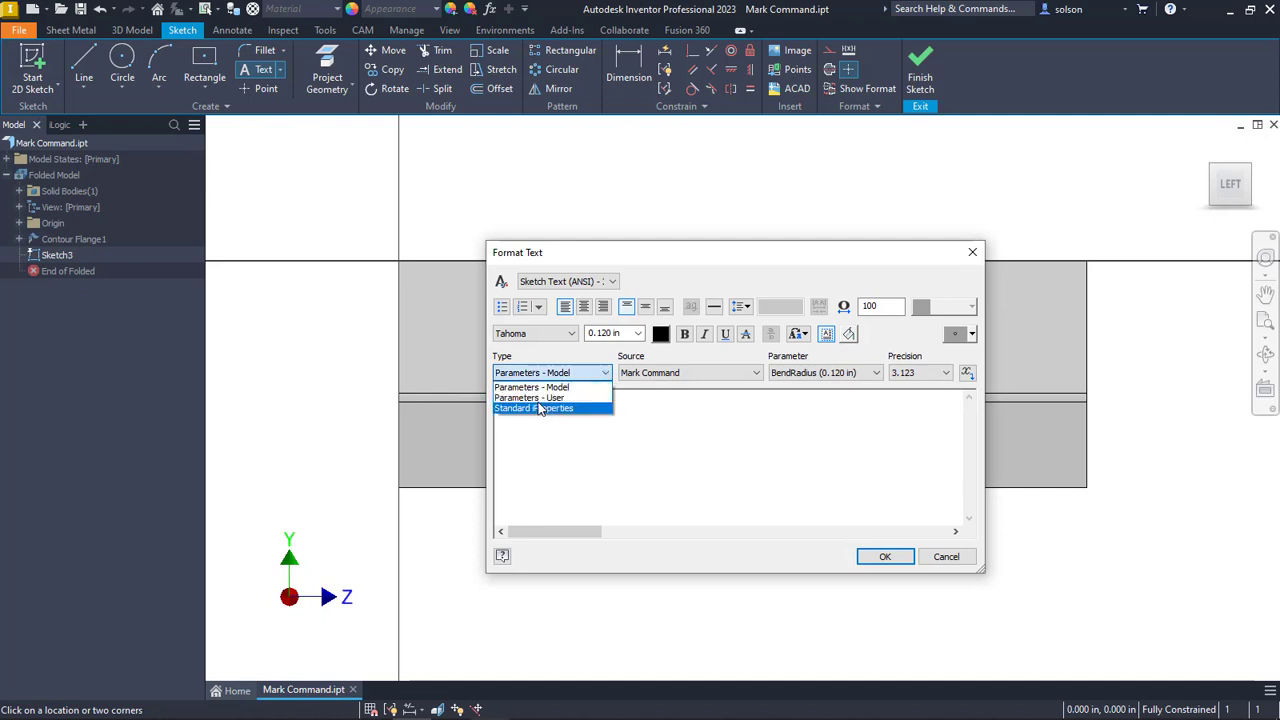
left_click(588, 421)
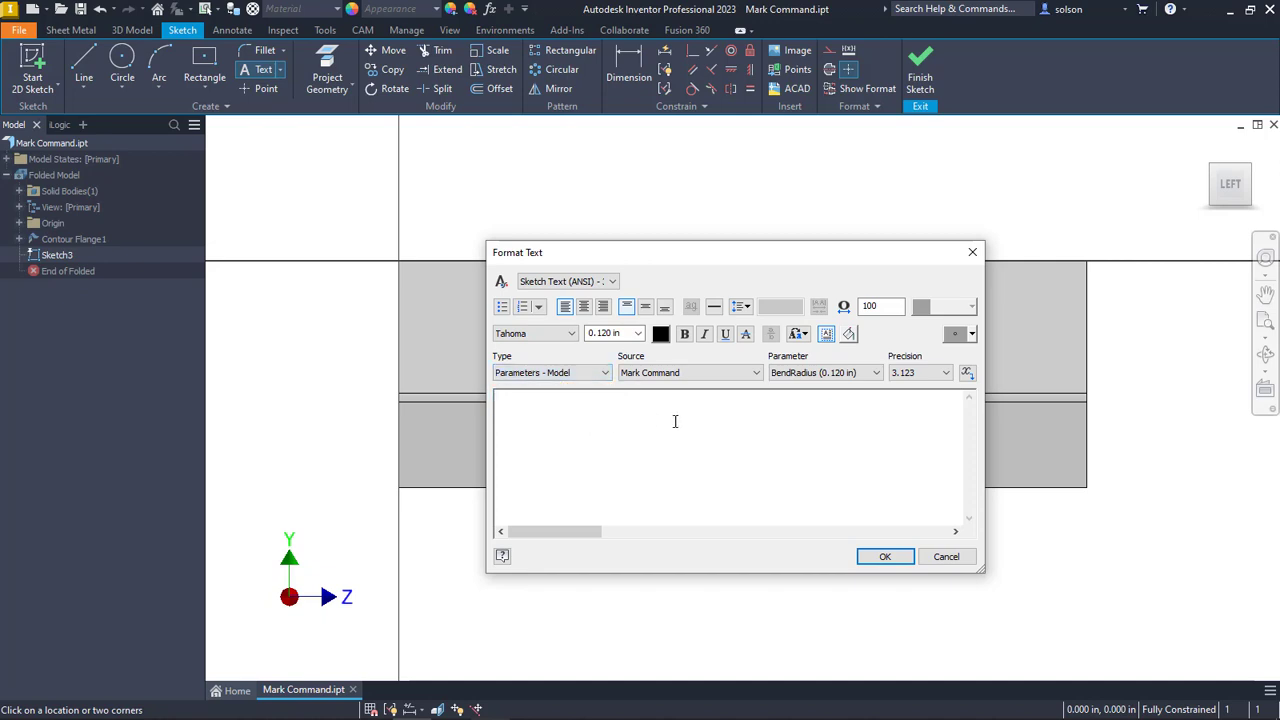
left_click(577, 378)
left_click(580, 409)
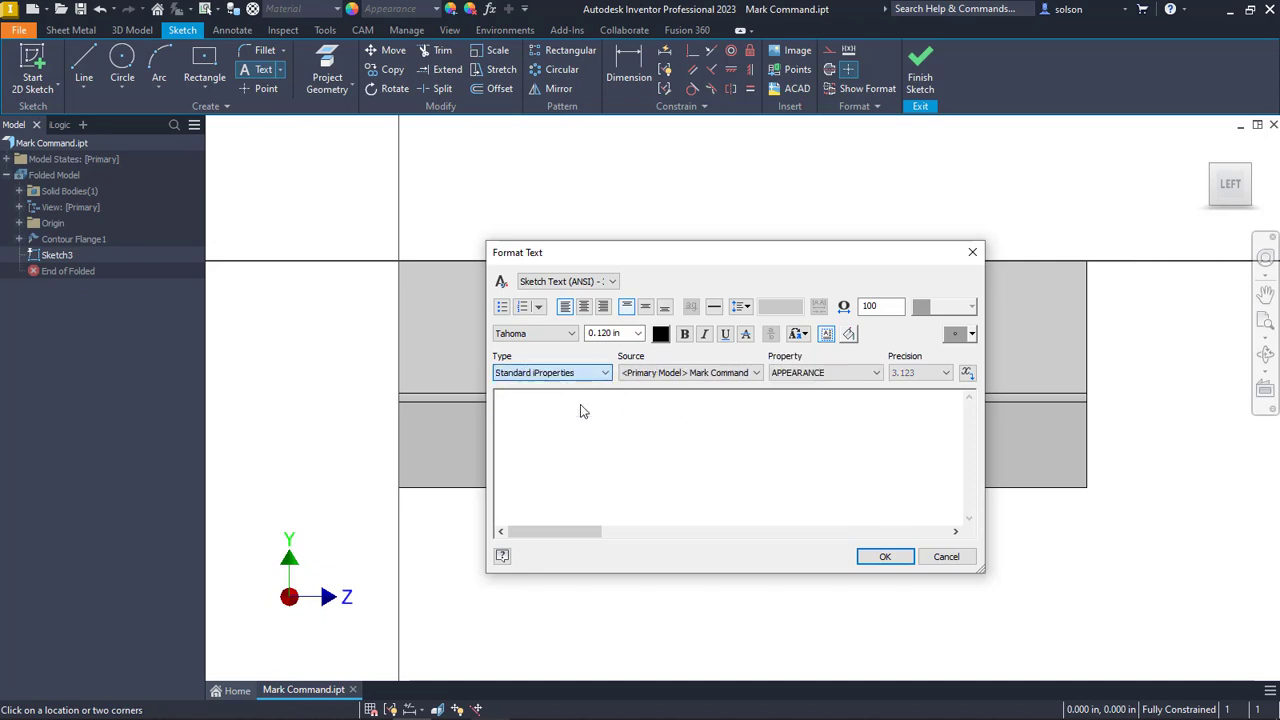
left_click(750, 373)
left_click(745, 387)
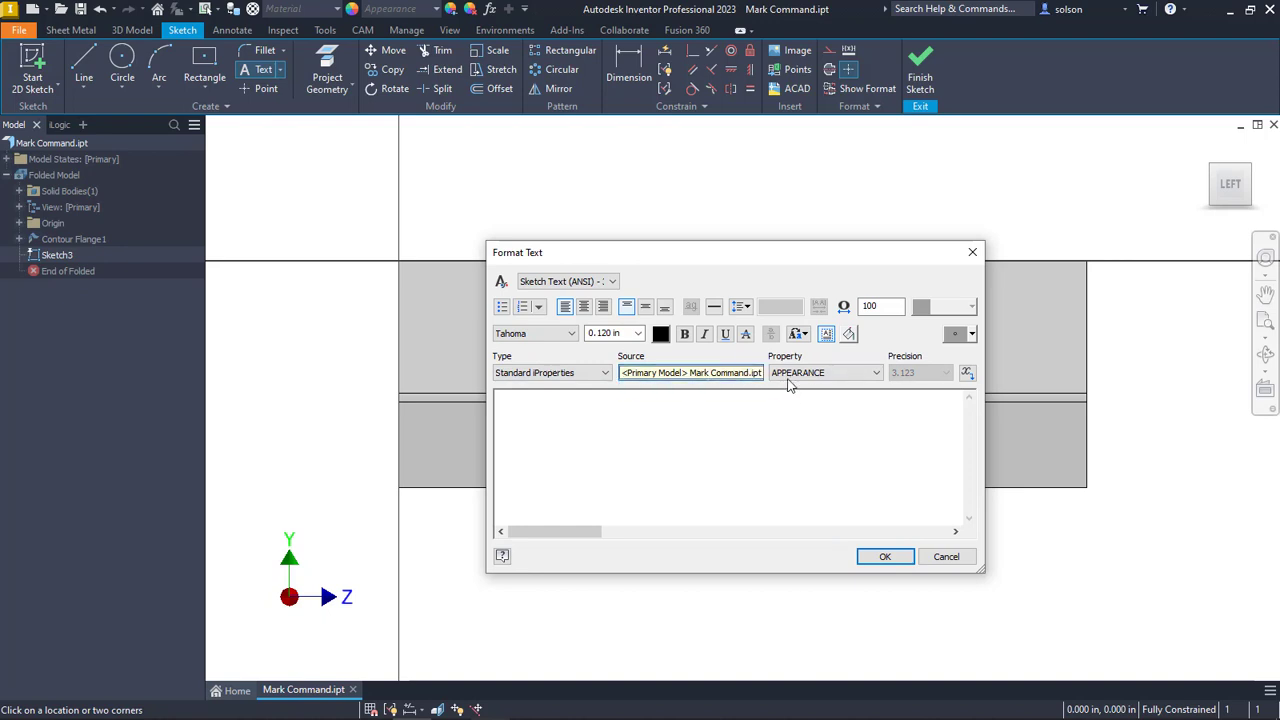
left_click(855, 376)
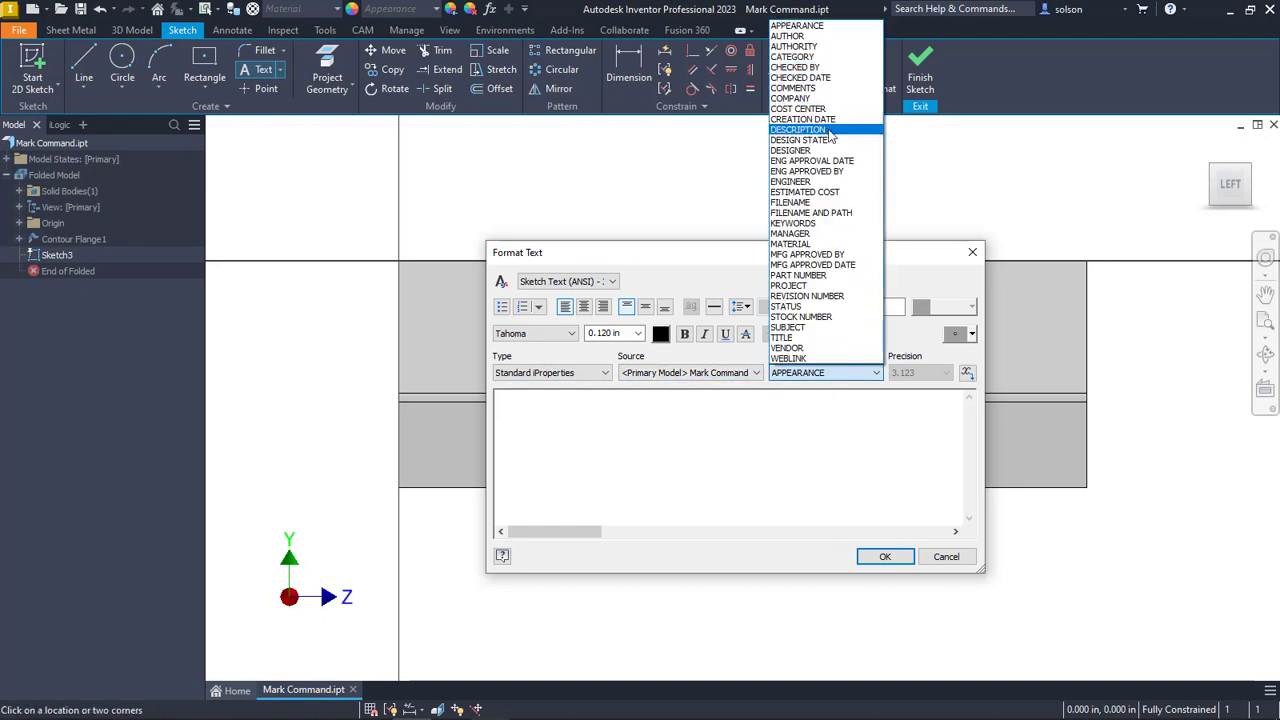
left_click(810, 275)
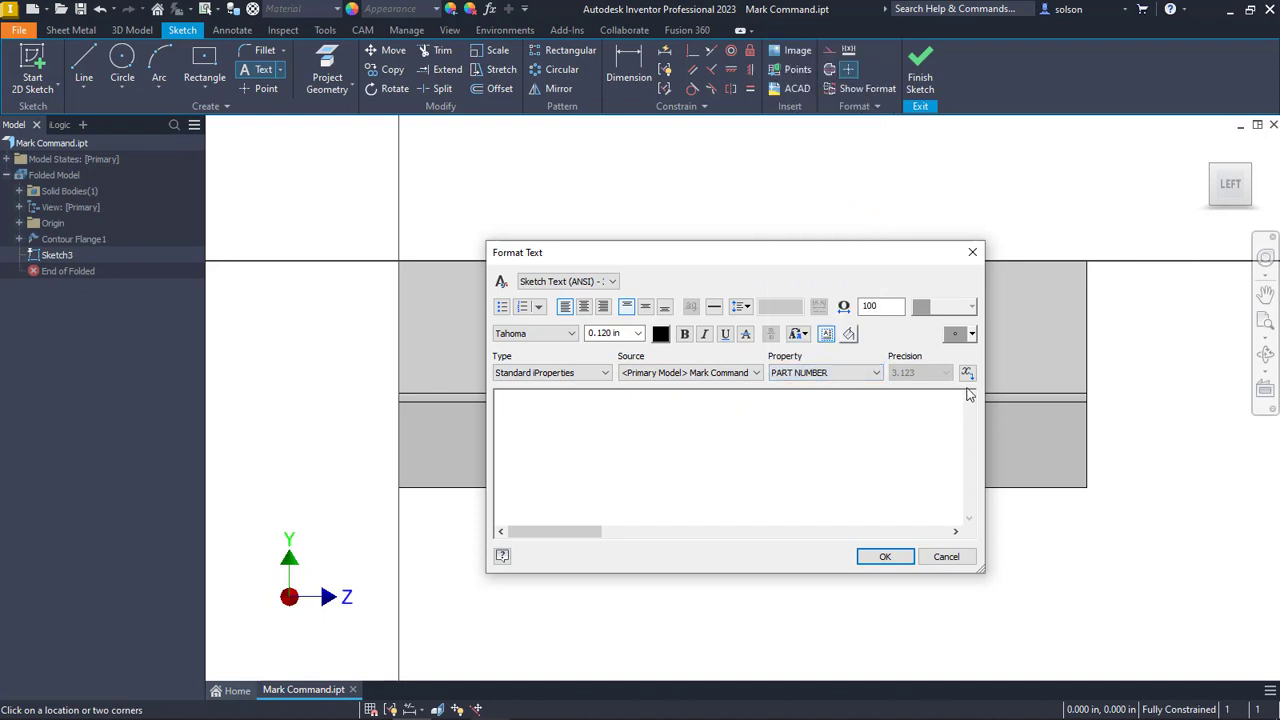
left_click(967, 373)
- Set the part number text height to 0.5 in and accept the sketch text
left_click_drag(622, 396, 500, 390)
left_click(612, 333)
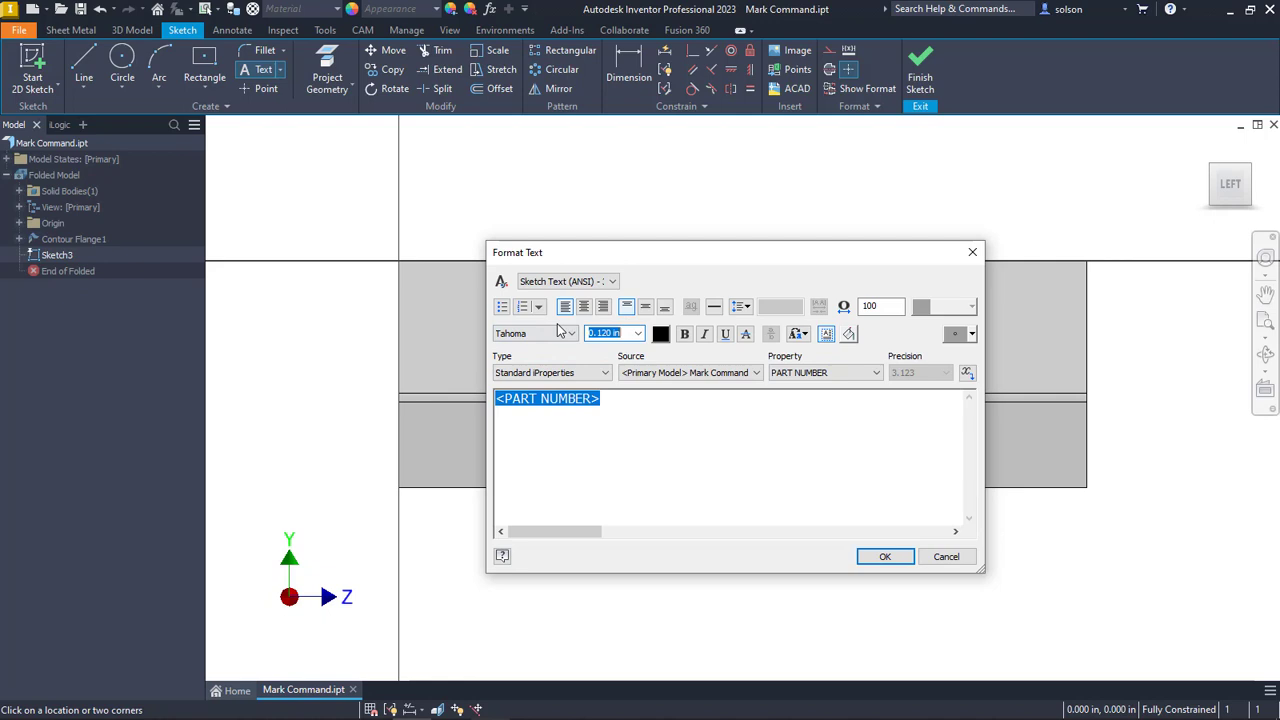
type("0.5")
key("Return")
left_click(885, 556)
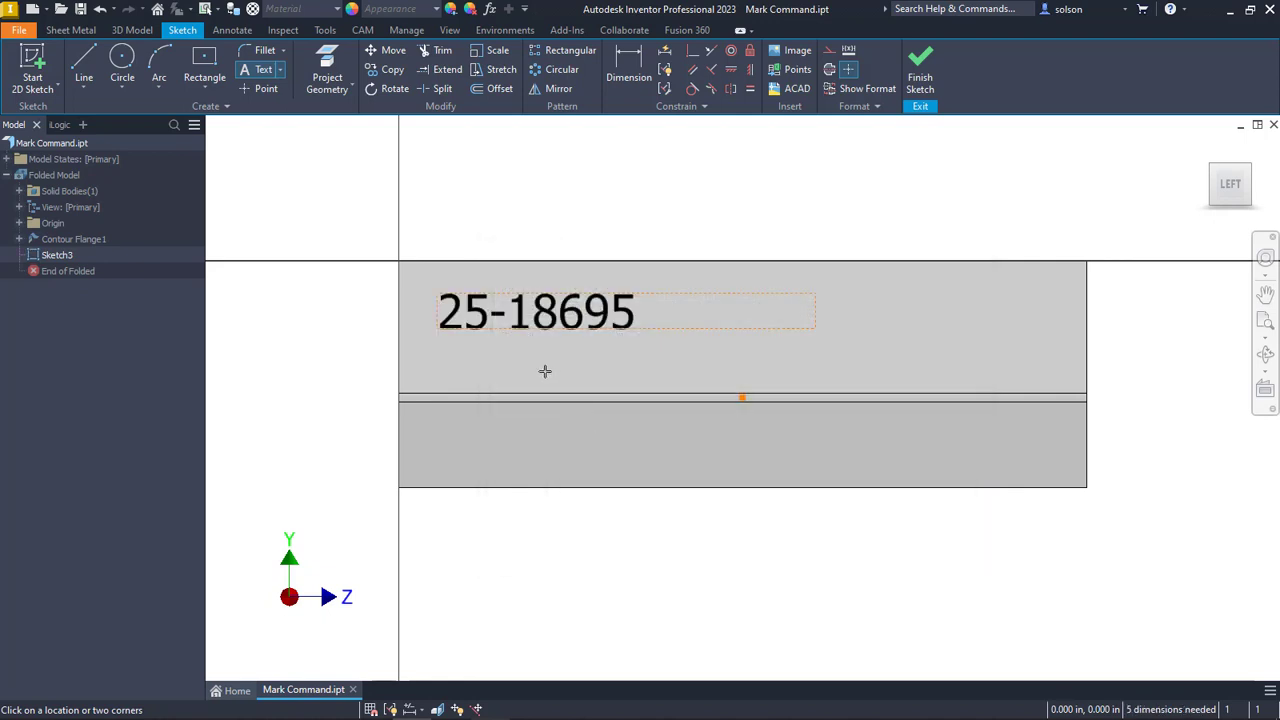
- Draw a horizontal line beneath the part number with an angled half-arrowhead about 0.34 in long at its right end, and finish the sketch
left_click(90, 65)
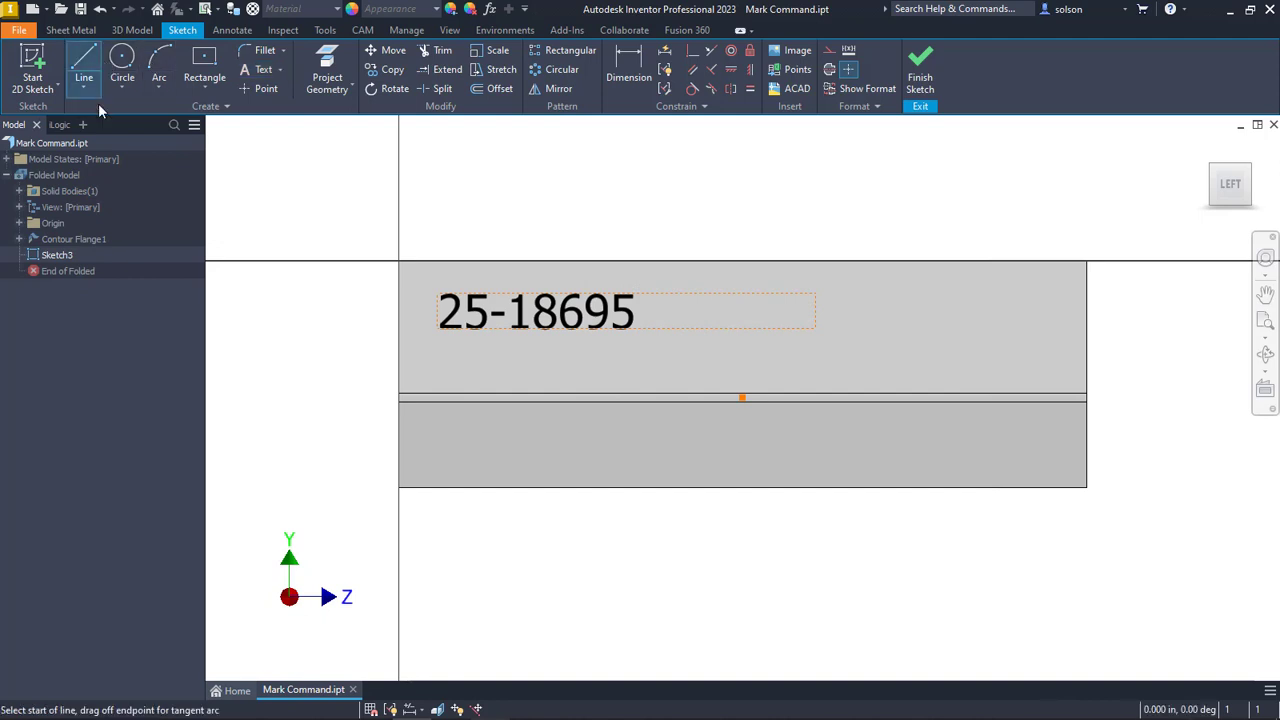
left_click(438, 342)
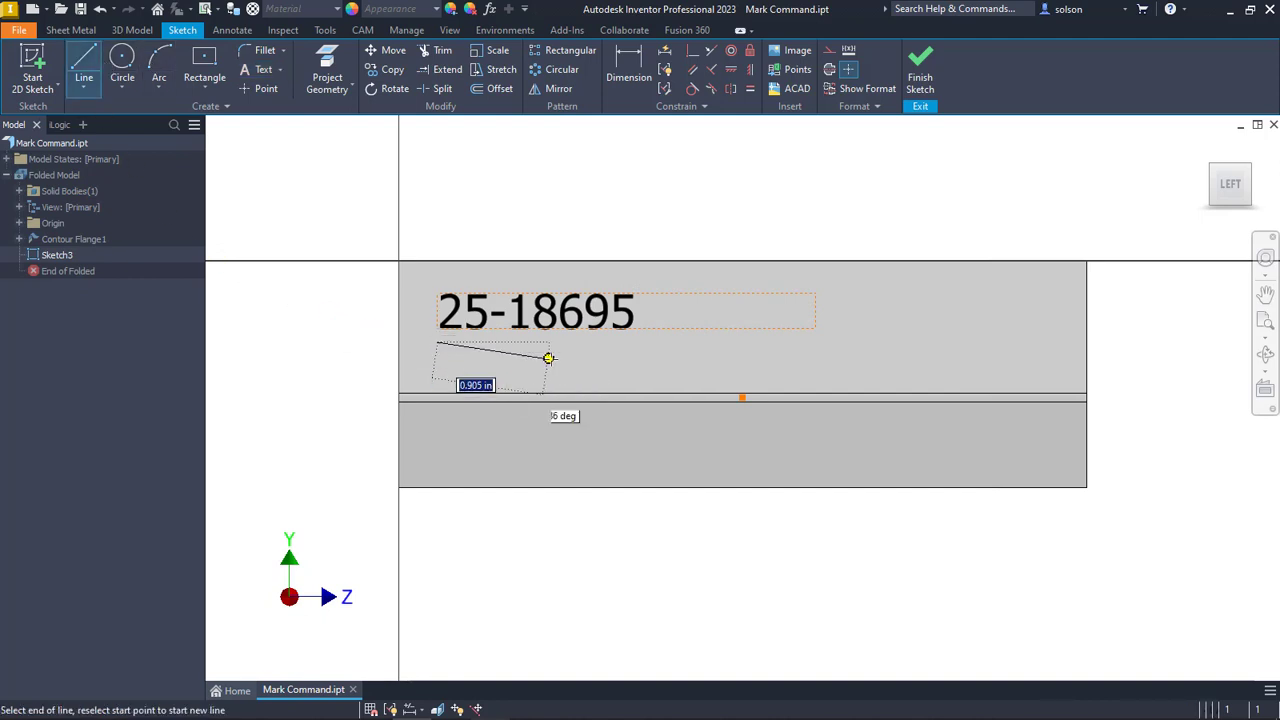
left_click(627, 342)
scroll(605, 355, "up", 2)
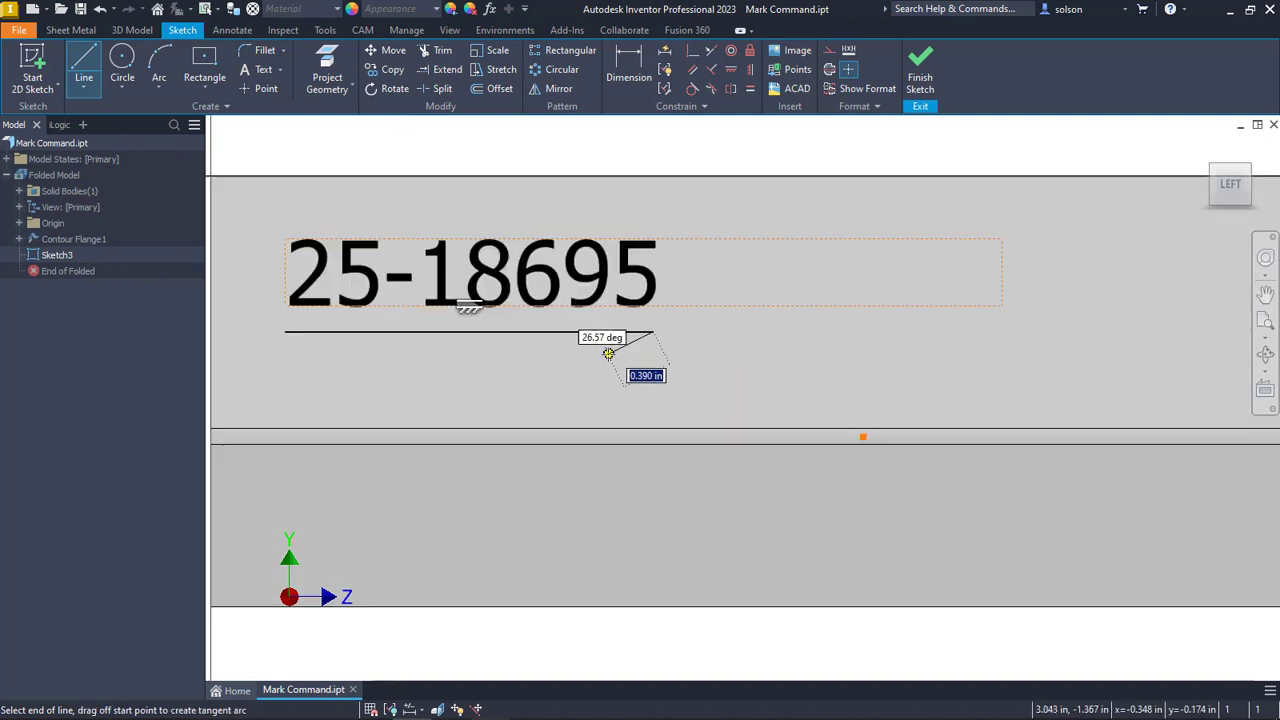
scroll(608, 354, "up", 2)
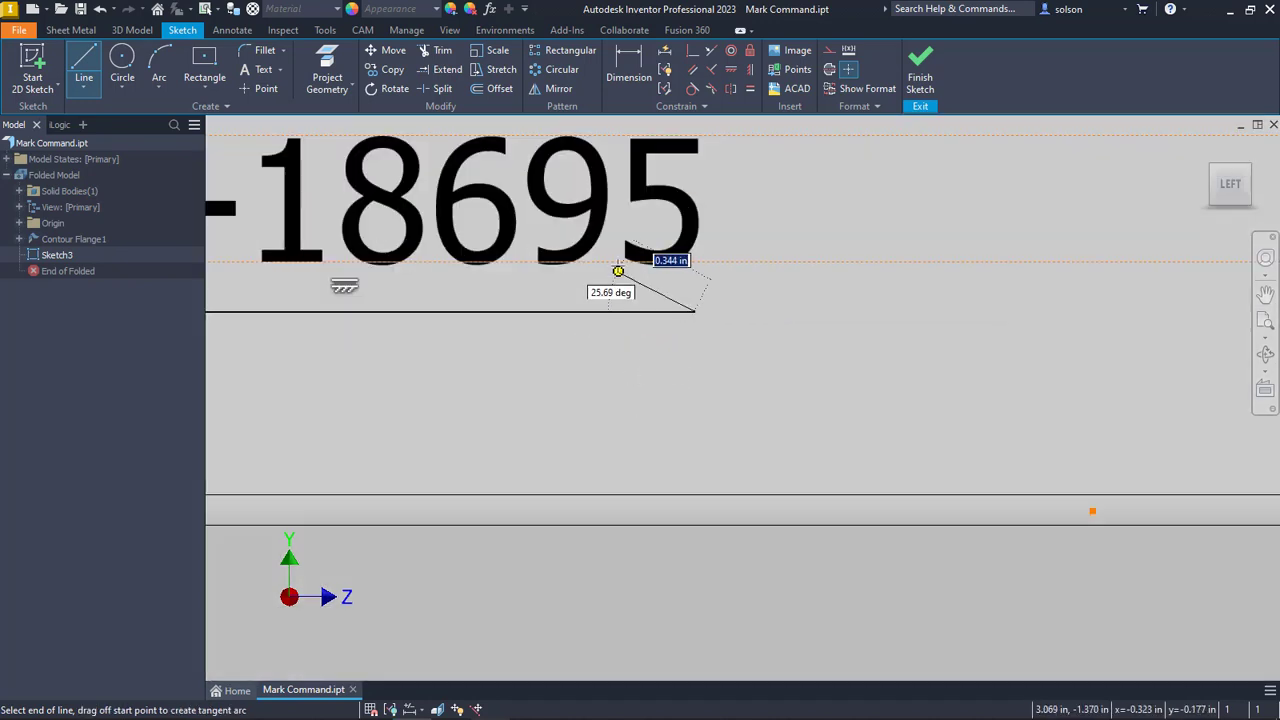
left_click(616, 277)
key("Escape")
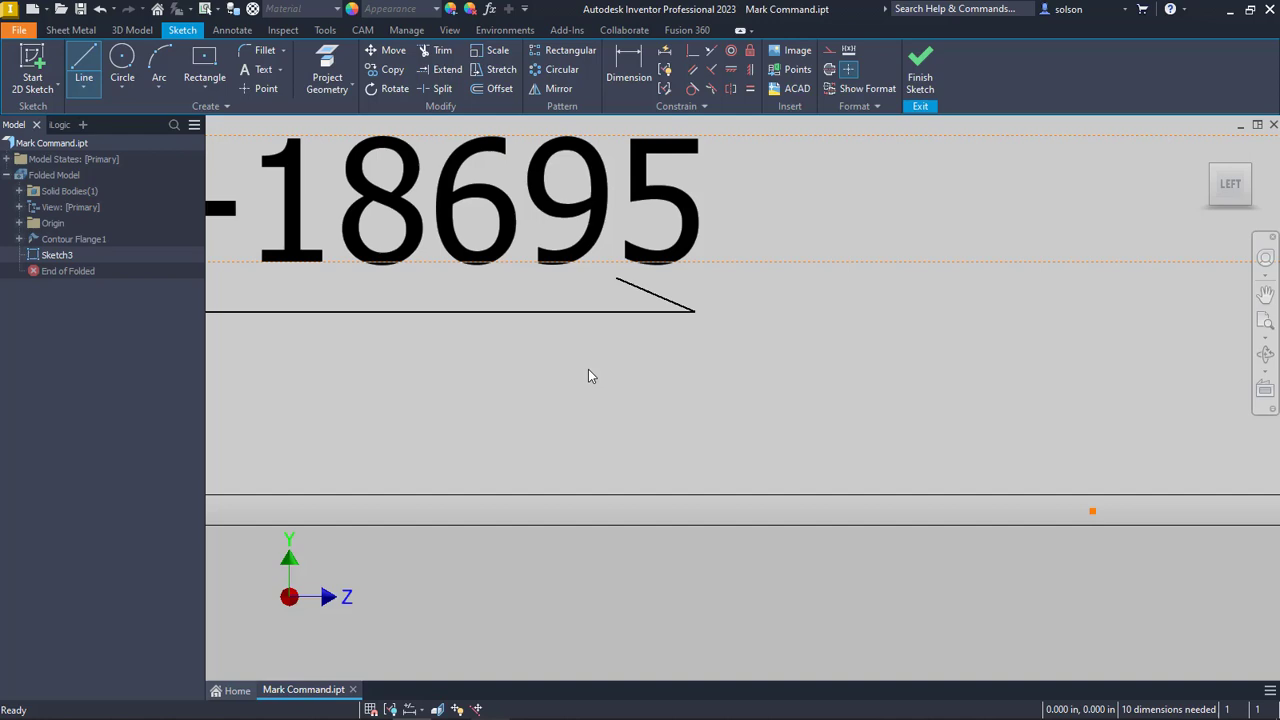
scroll(600, 451, "down", 2)
scroll(601, 449, "down", 2)
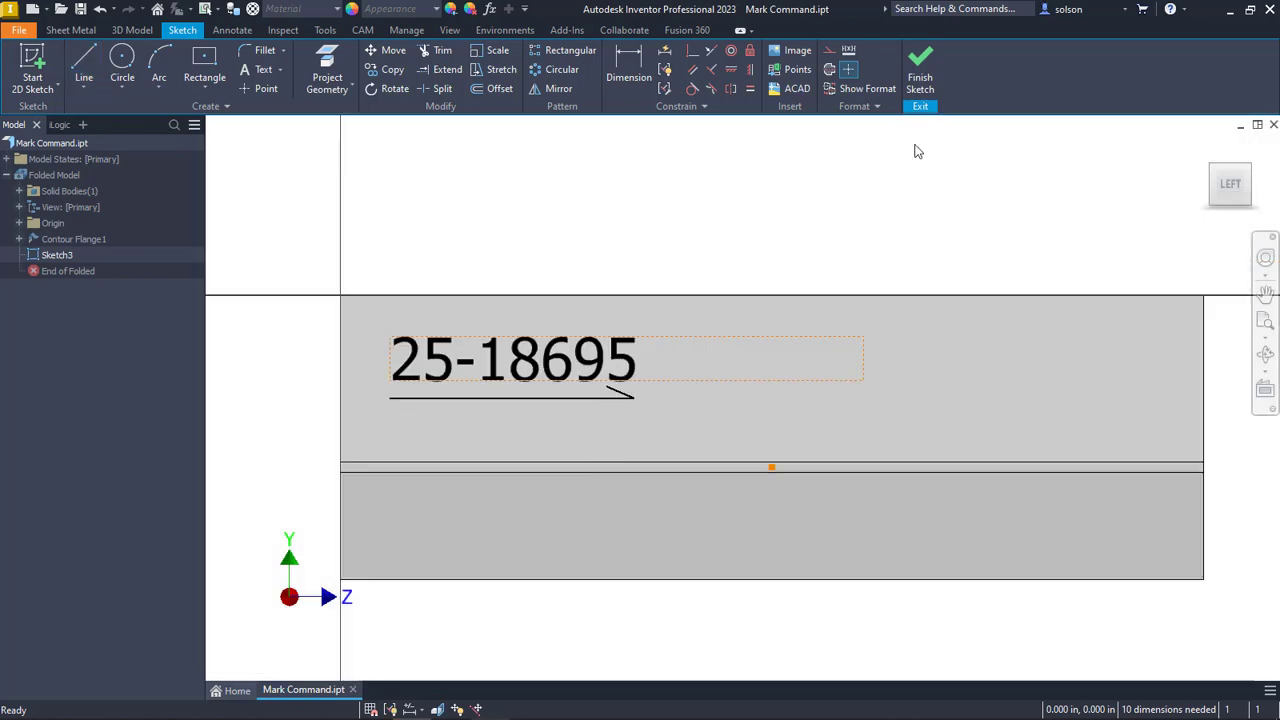
left_click(928, 78)
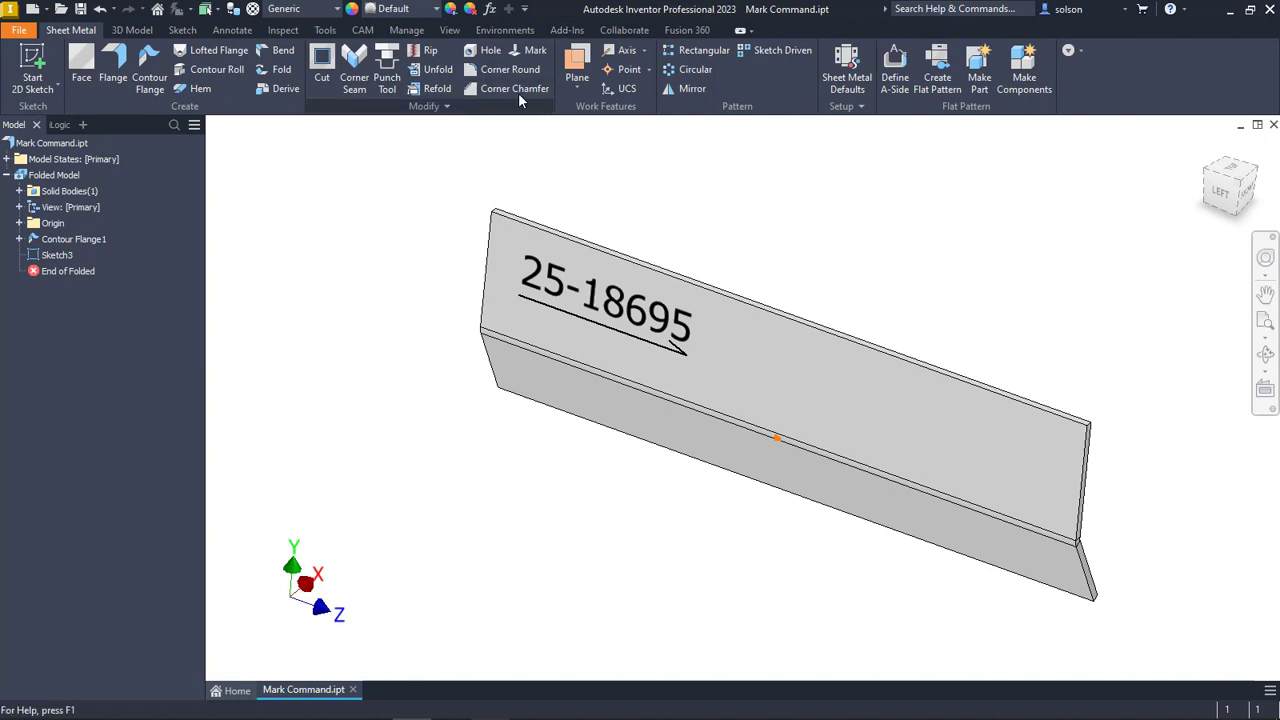
- Create a Mark feature from the part number text and both arrow lines using the Text to Lazer style
left_click(538, 50)
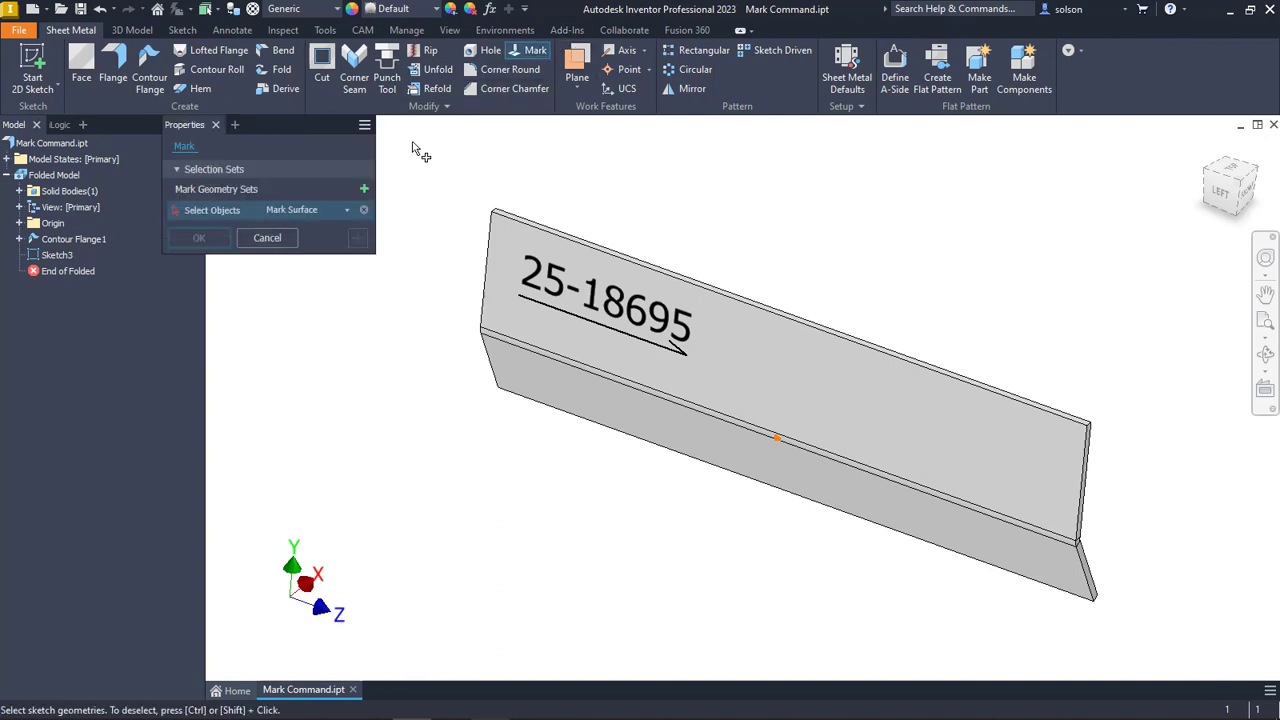
left_click(530, 264)
scroll(535, 295, "up", 2)
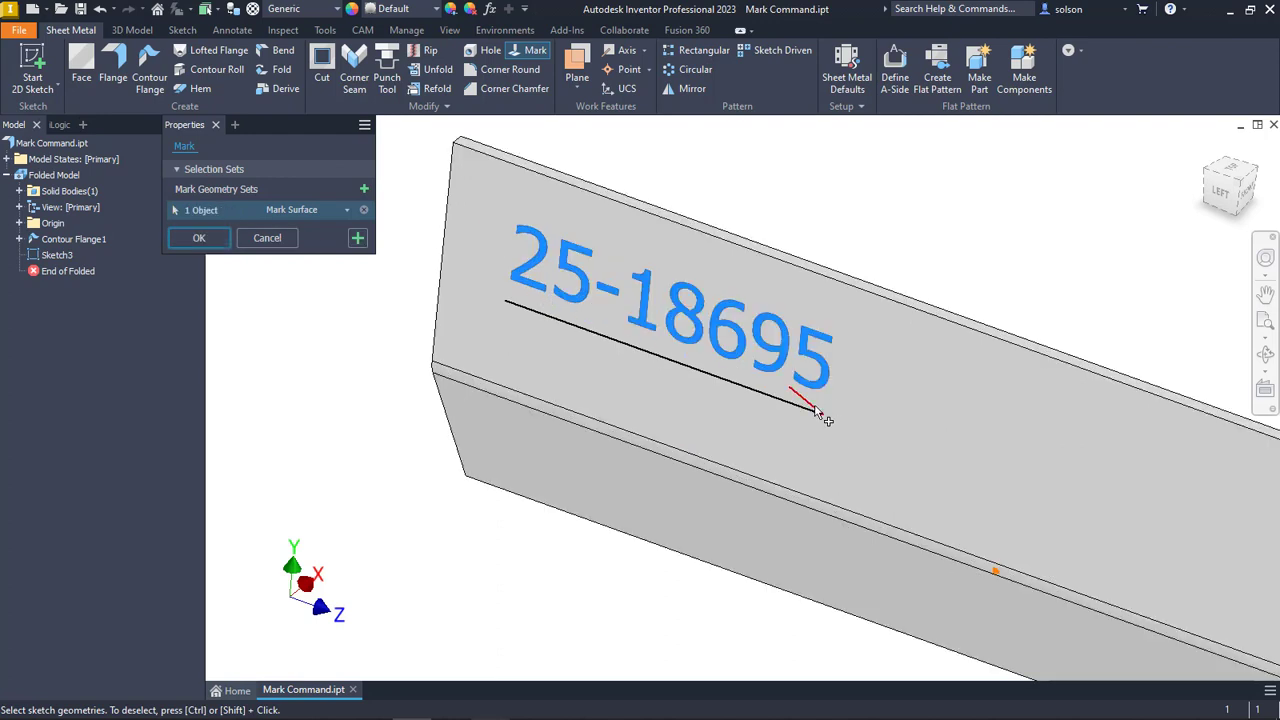
left_click(817, 411)
left_click(814, 419)
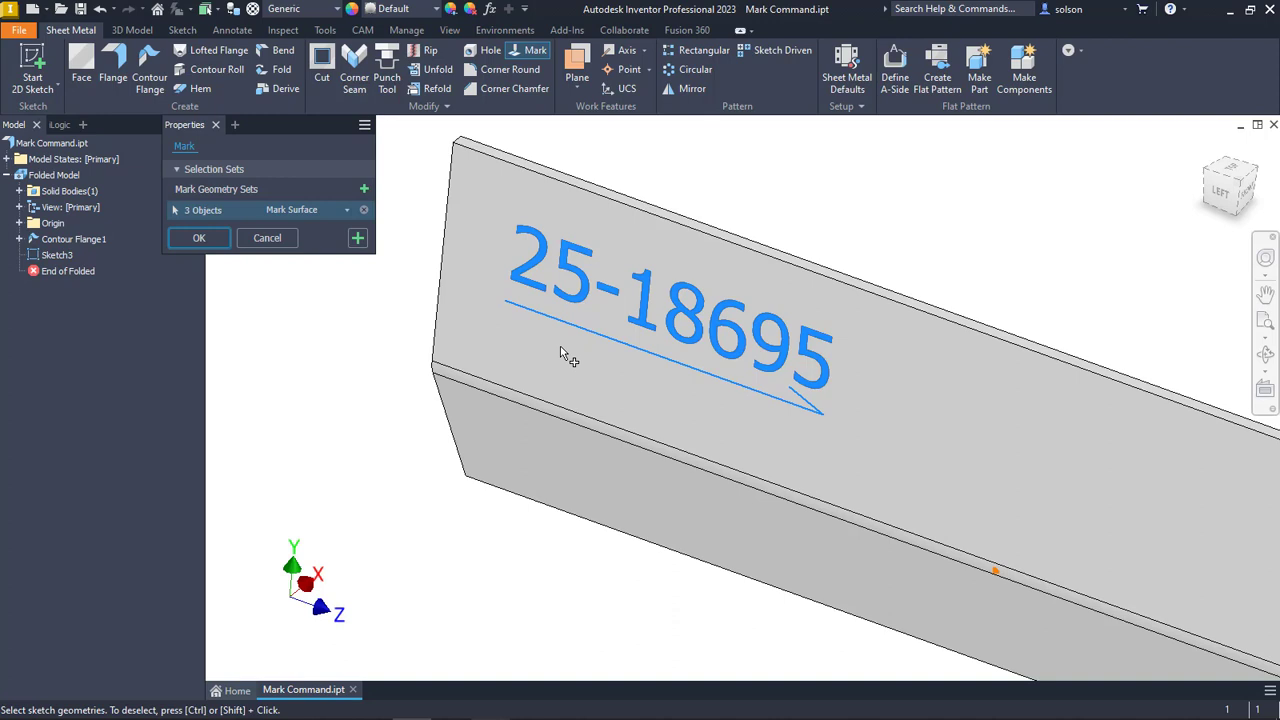
left_click(336, 212)
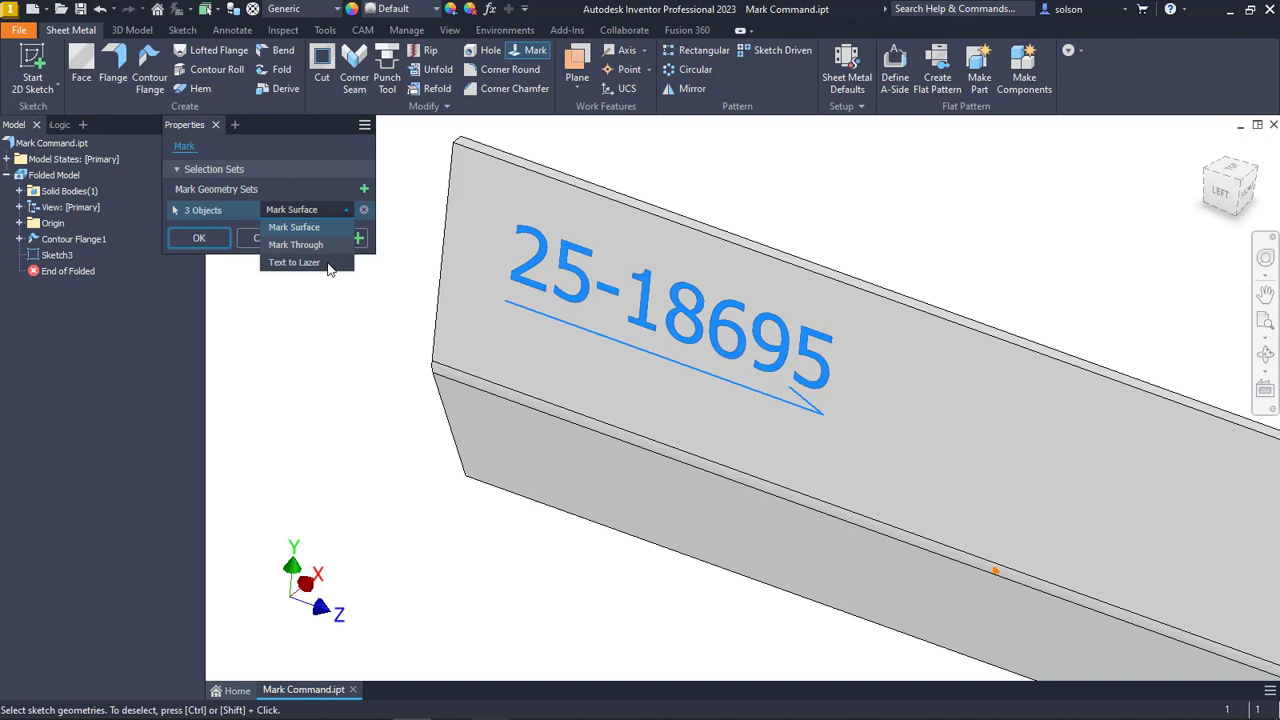
left_click(328, 264)
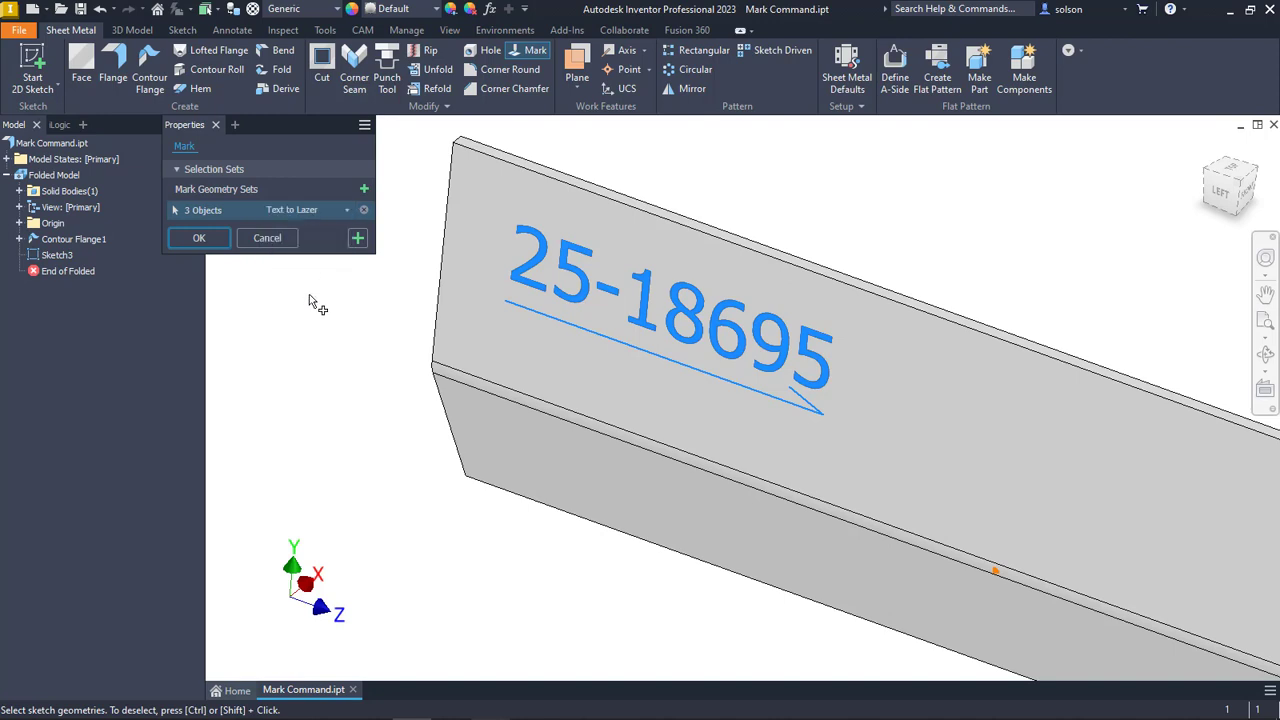
left_click(199, 238)
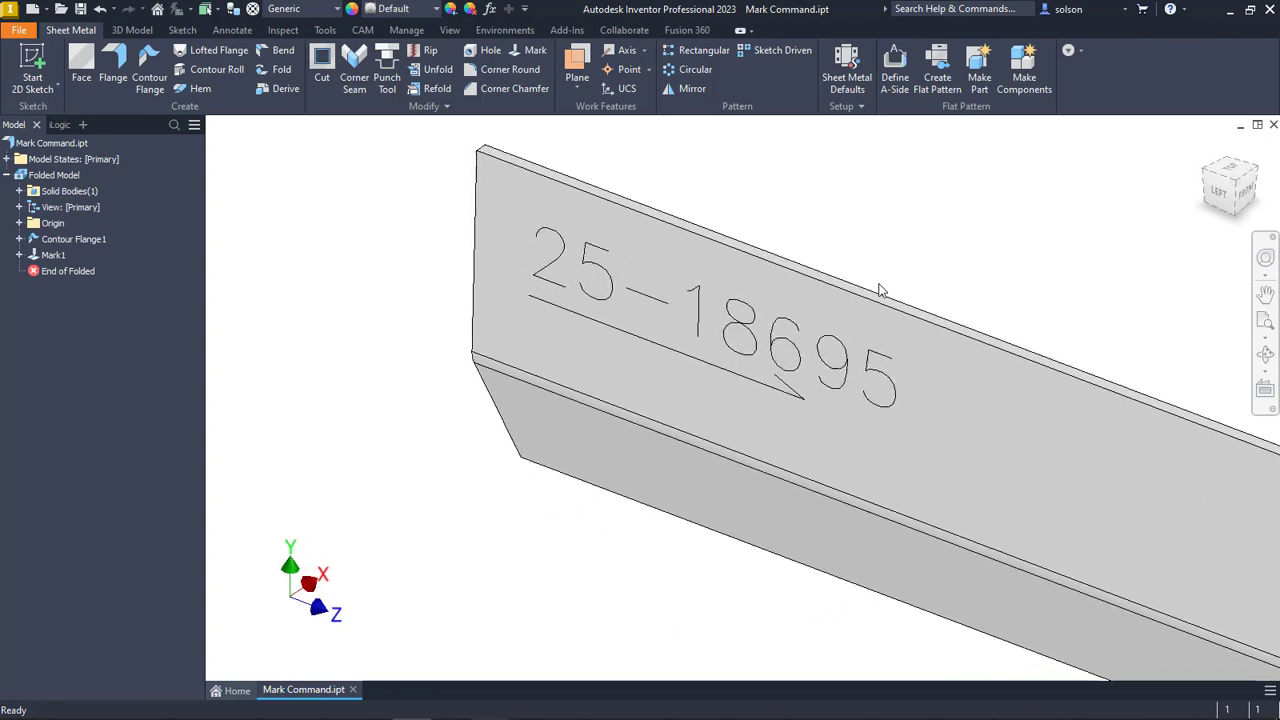
- Create the flat pattern and rotate its view 180 degrees so the marked part number reads upright
key("F6")
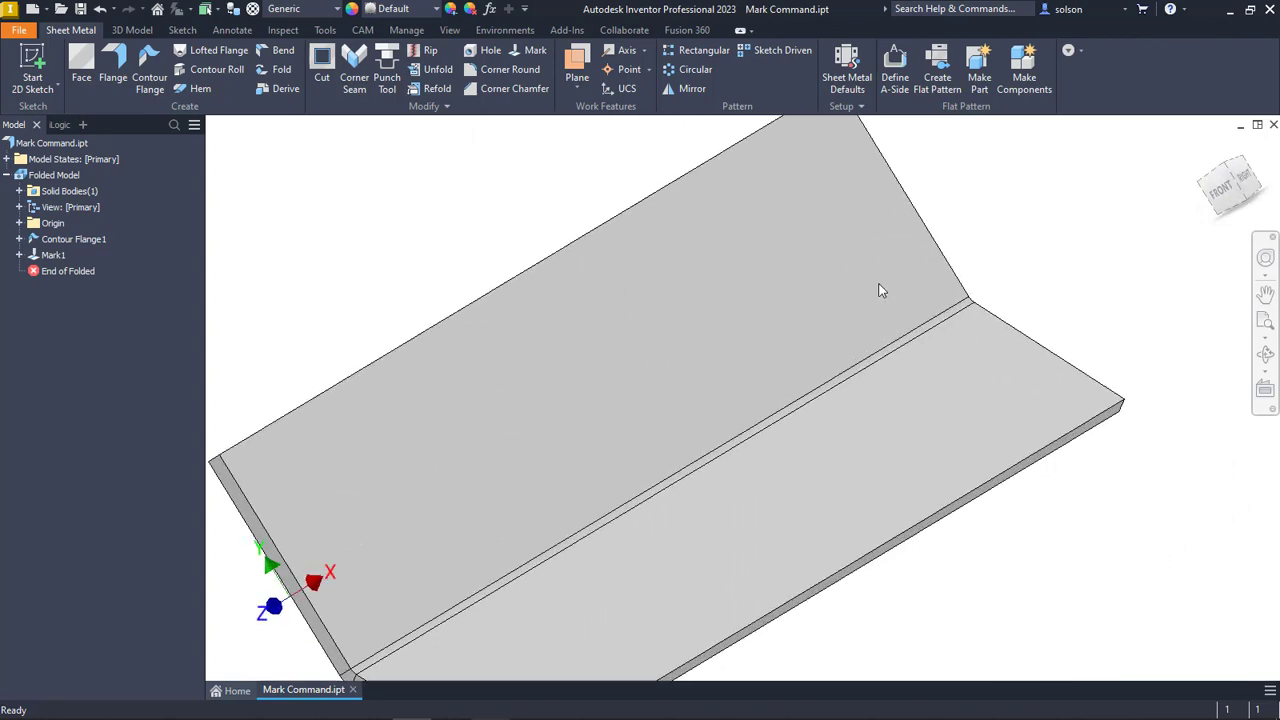
key("F5")
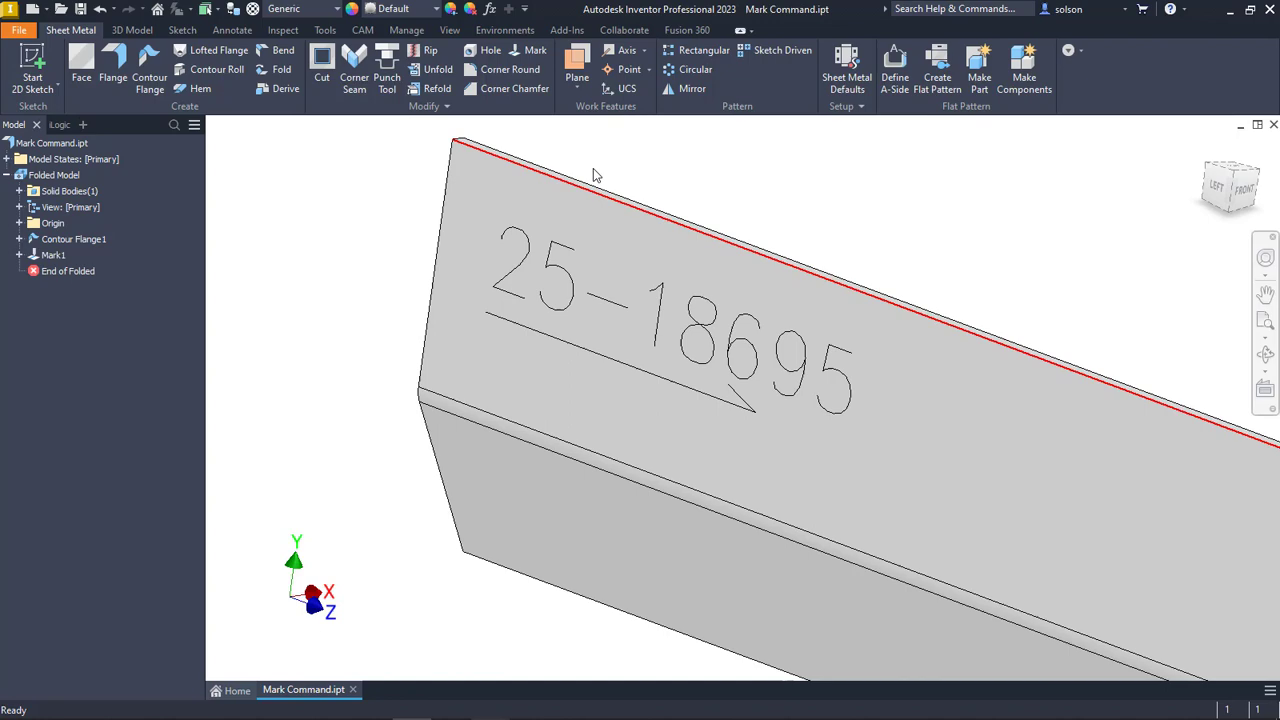
left_click(937, 72)
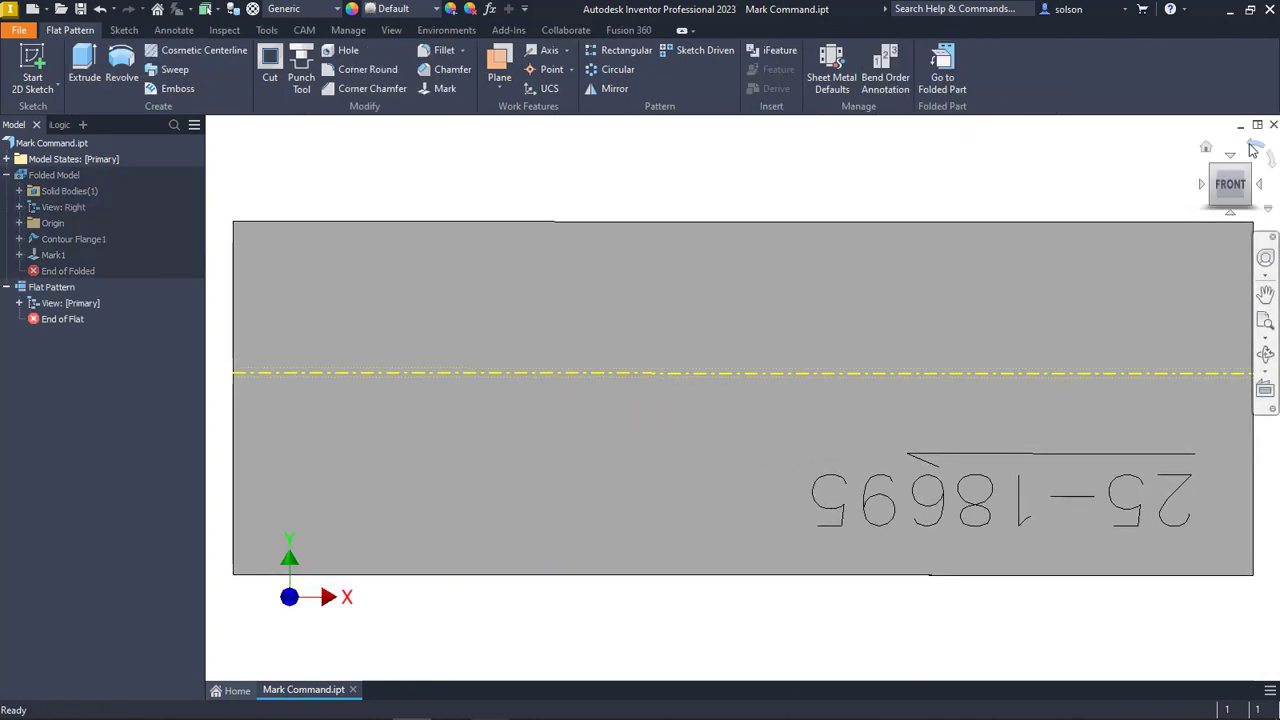
left_click(1254, 147)
left_click(1254, 147)
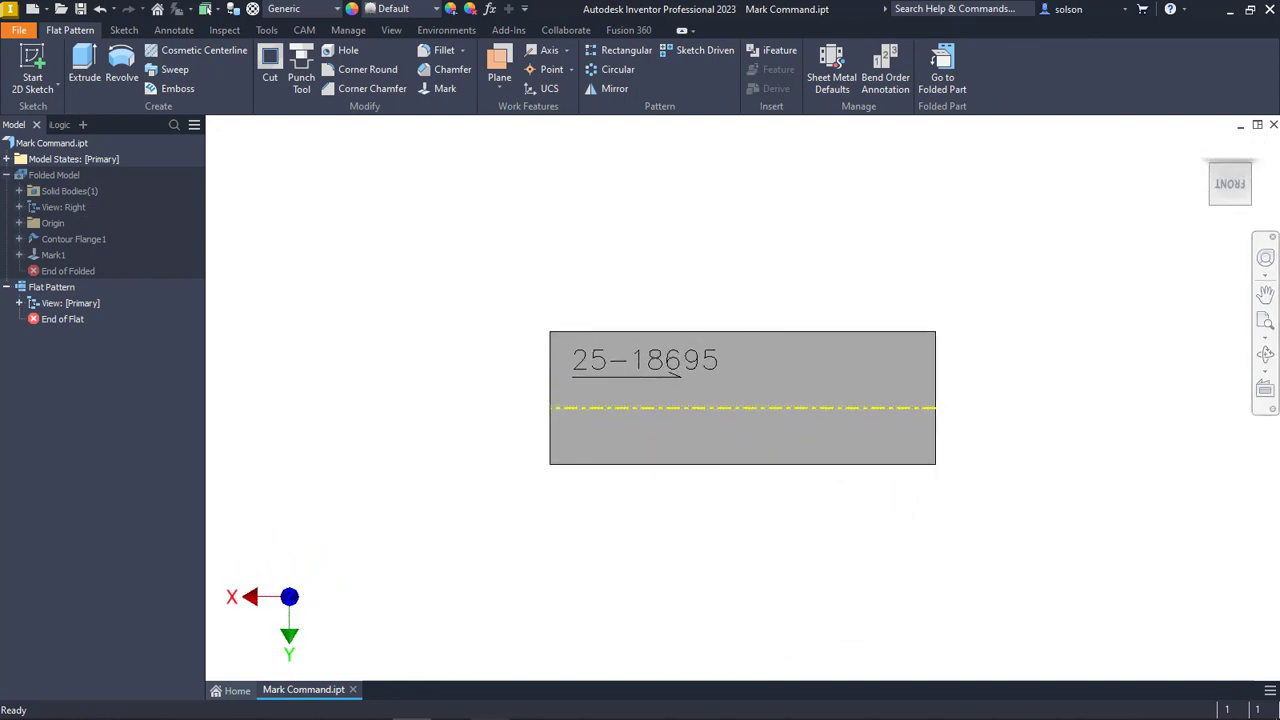
- Redefine the flat pattern's default orientation by aligning it horizontally to the long edge above the part number
right_click(33, 288)
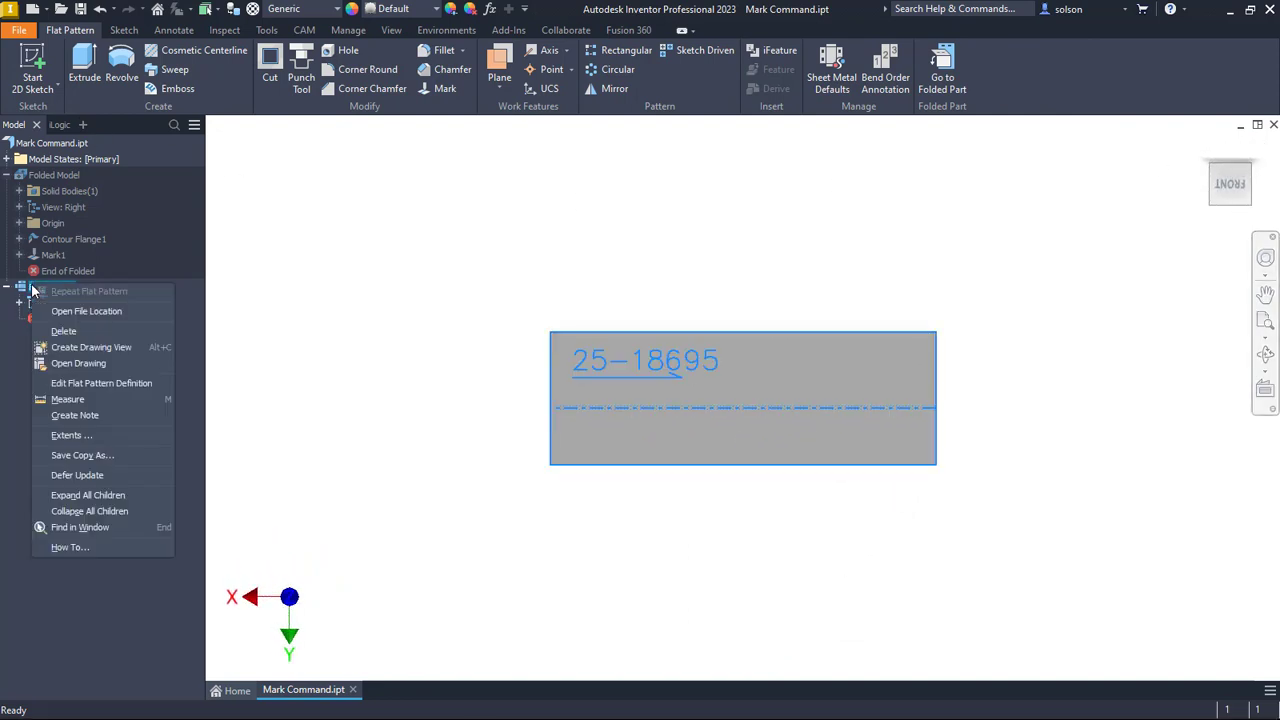
left_click(84, 384)
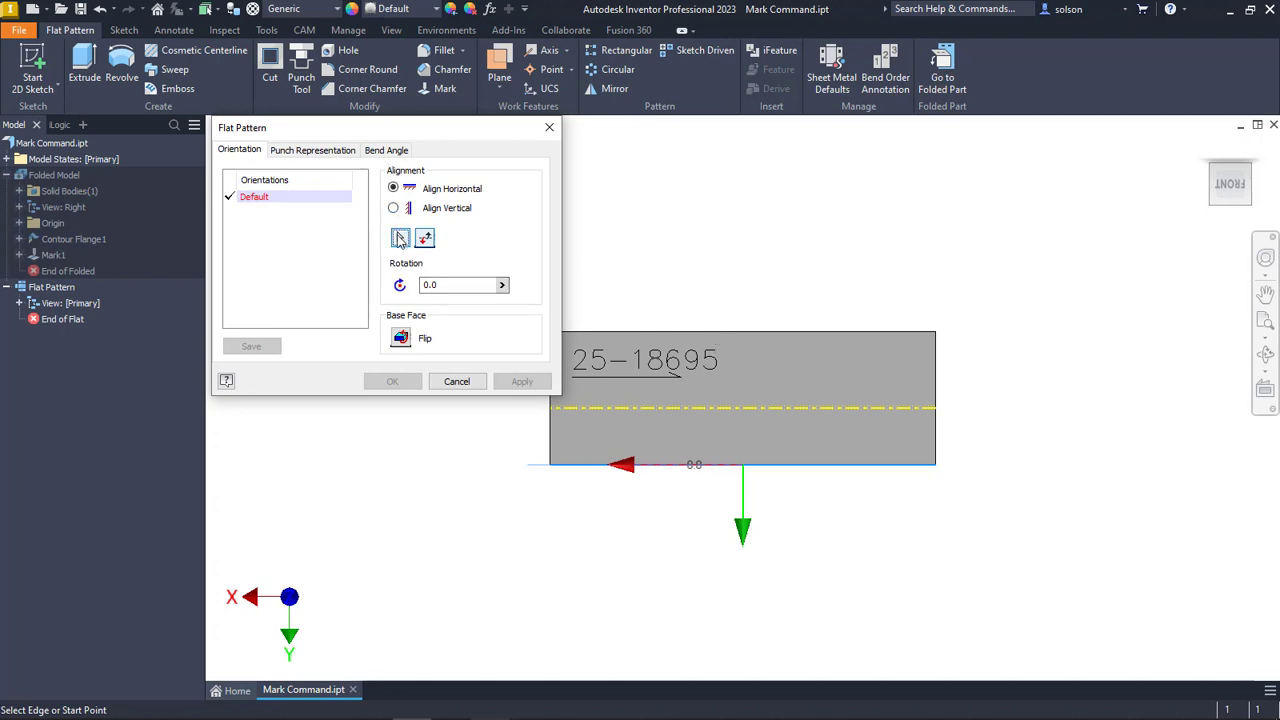
left_click(677, 335)
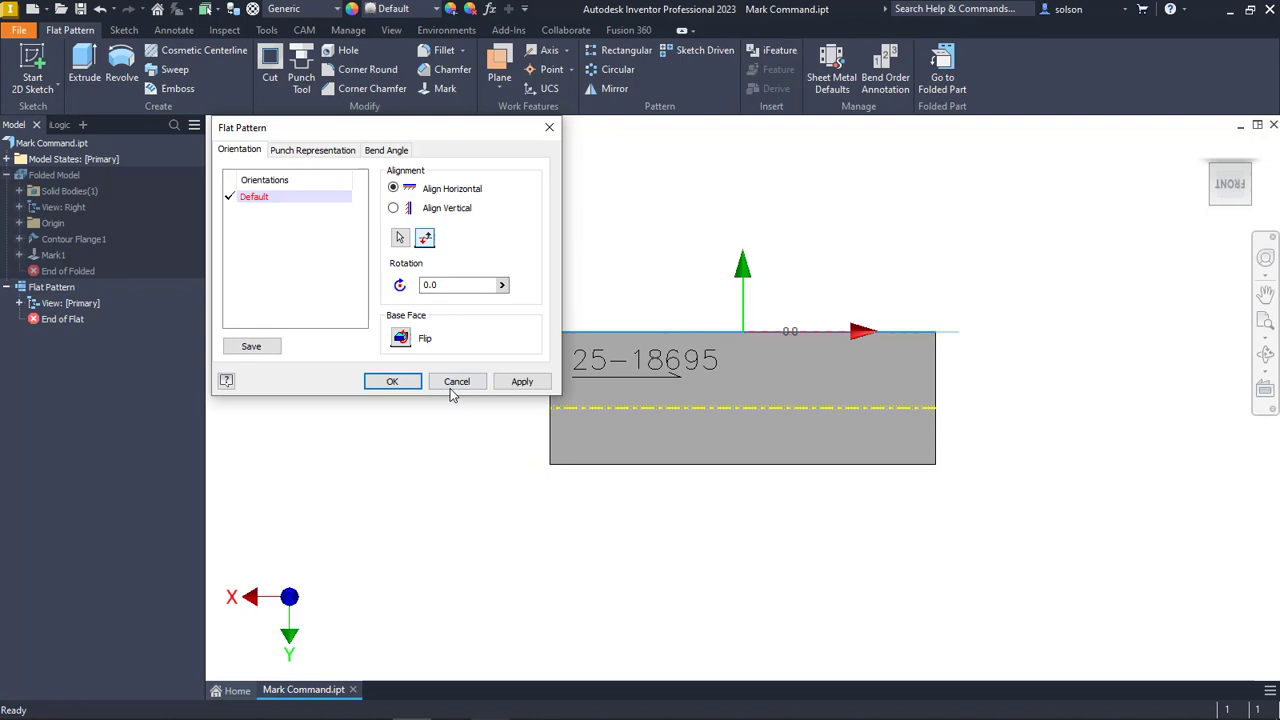
left_click(395, 381)
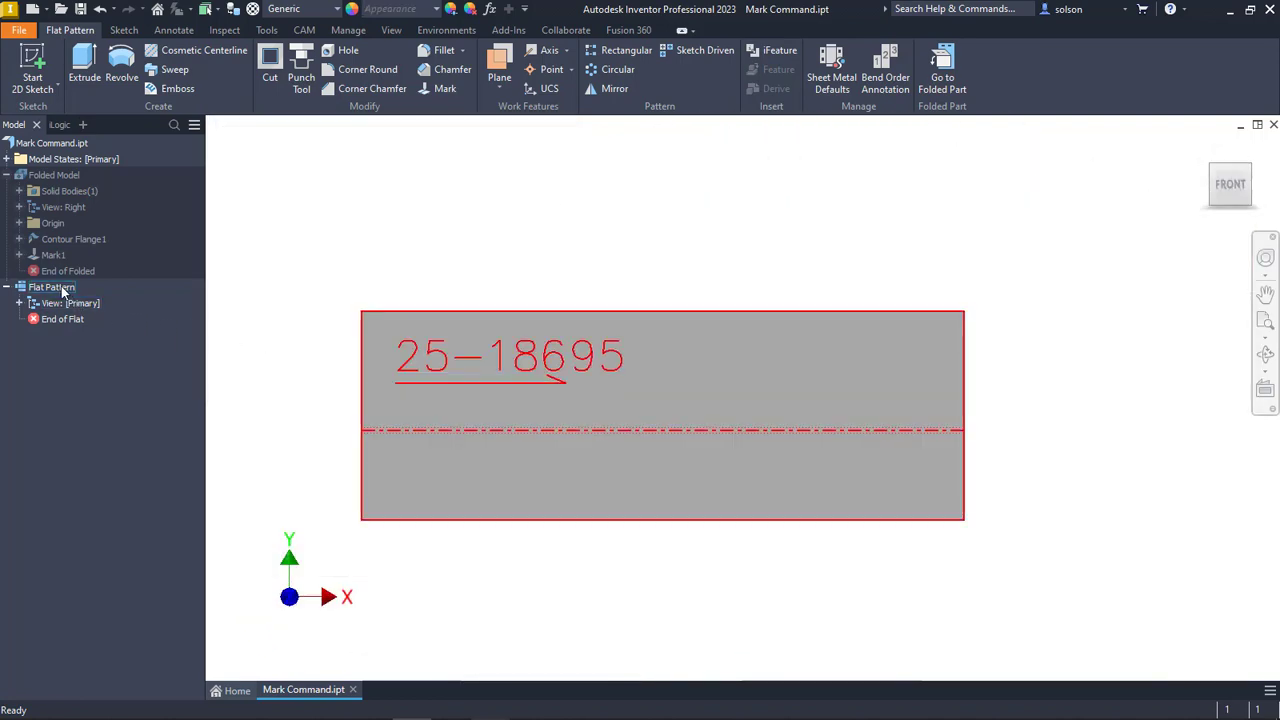
- Export the flat pattern as Mark Command.dxf in AutoCAD 2004 DXF format, checking the mark layers in the export options
right_click(62, 288)
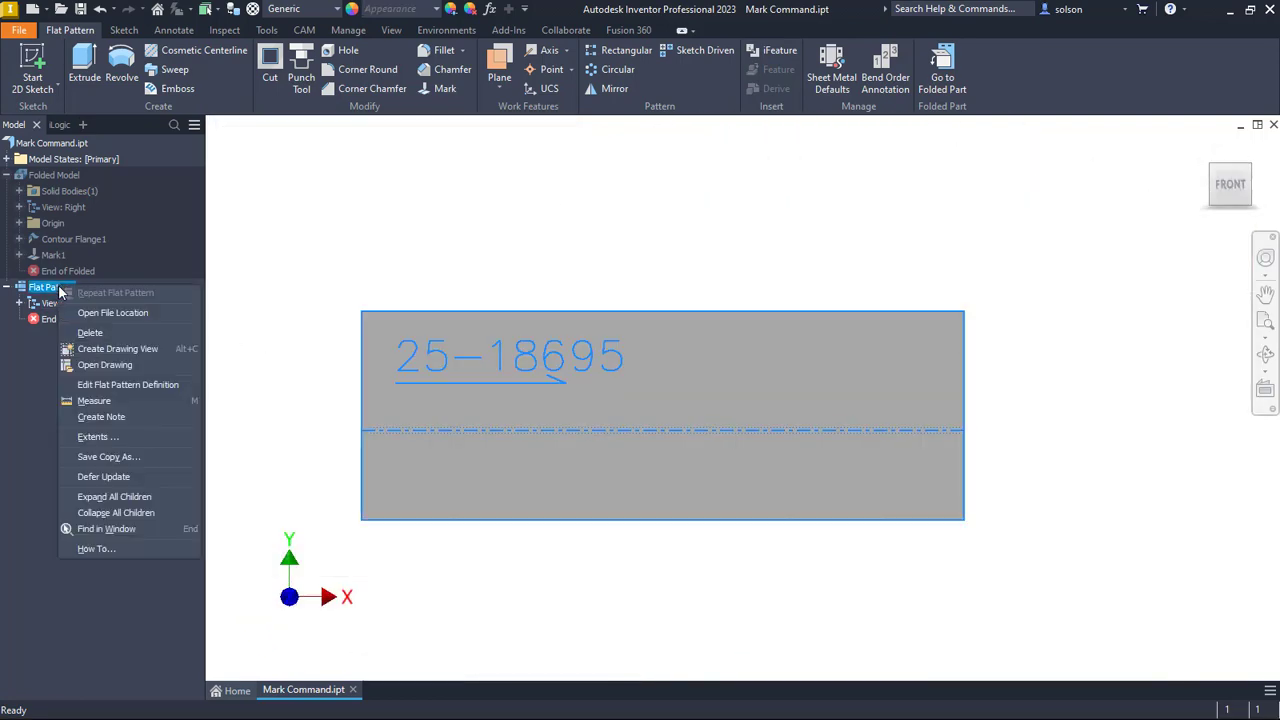
left_click(135, 456)
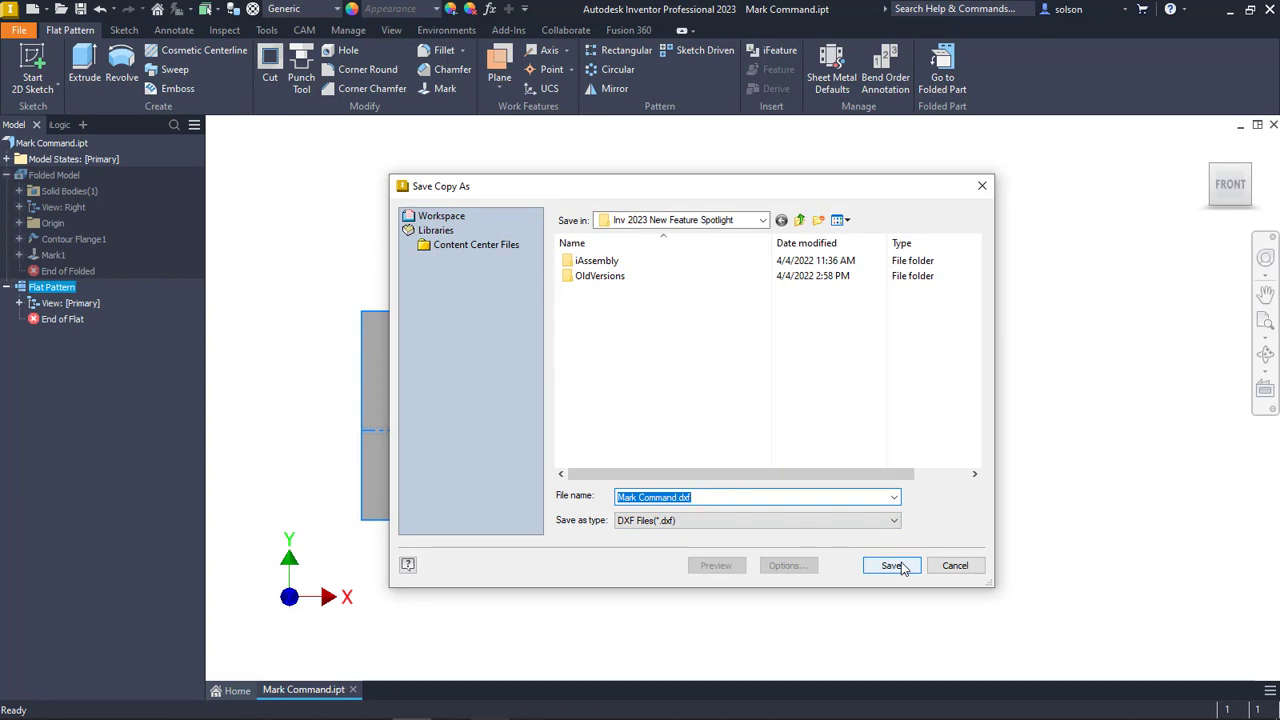
left_click(891, 566)
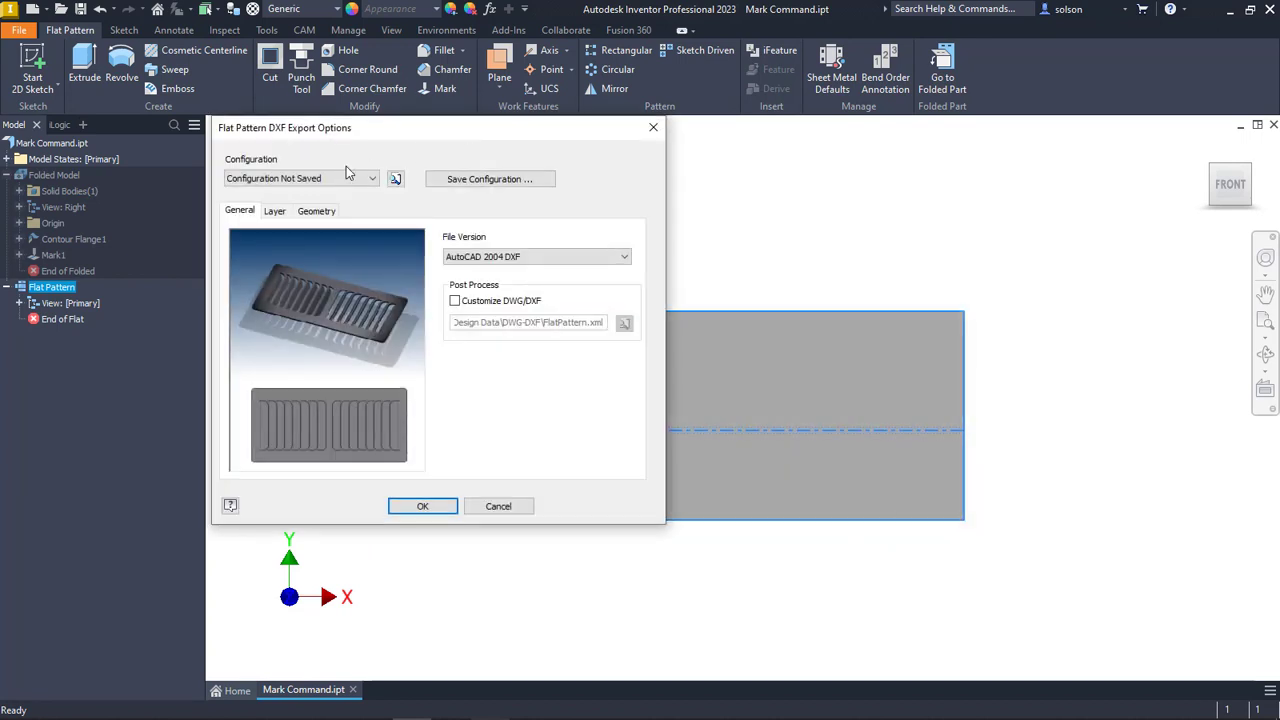
left_click(274, 211)
scroll(469, 354, "down", 1)
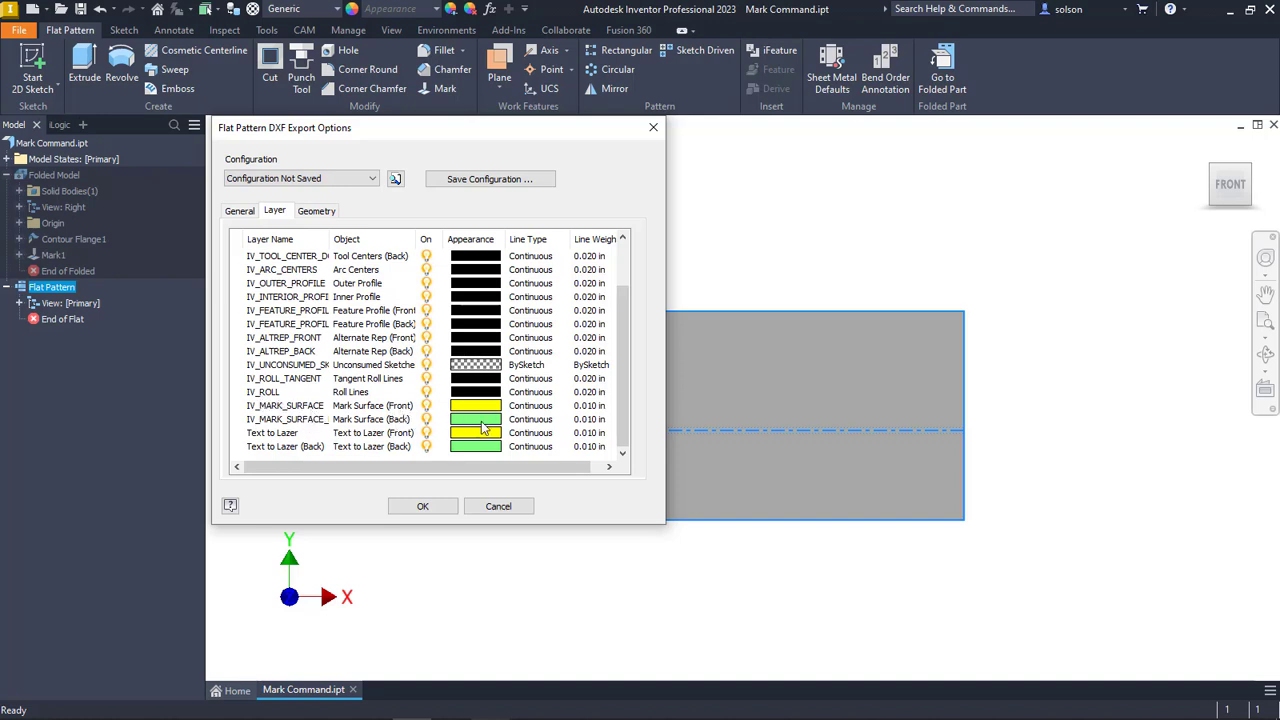
left_click(423, 506)
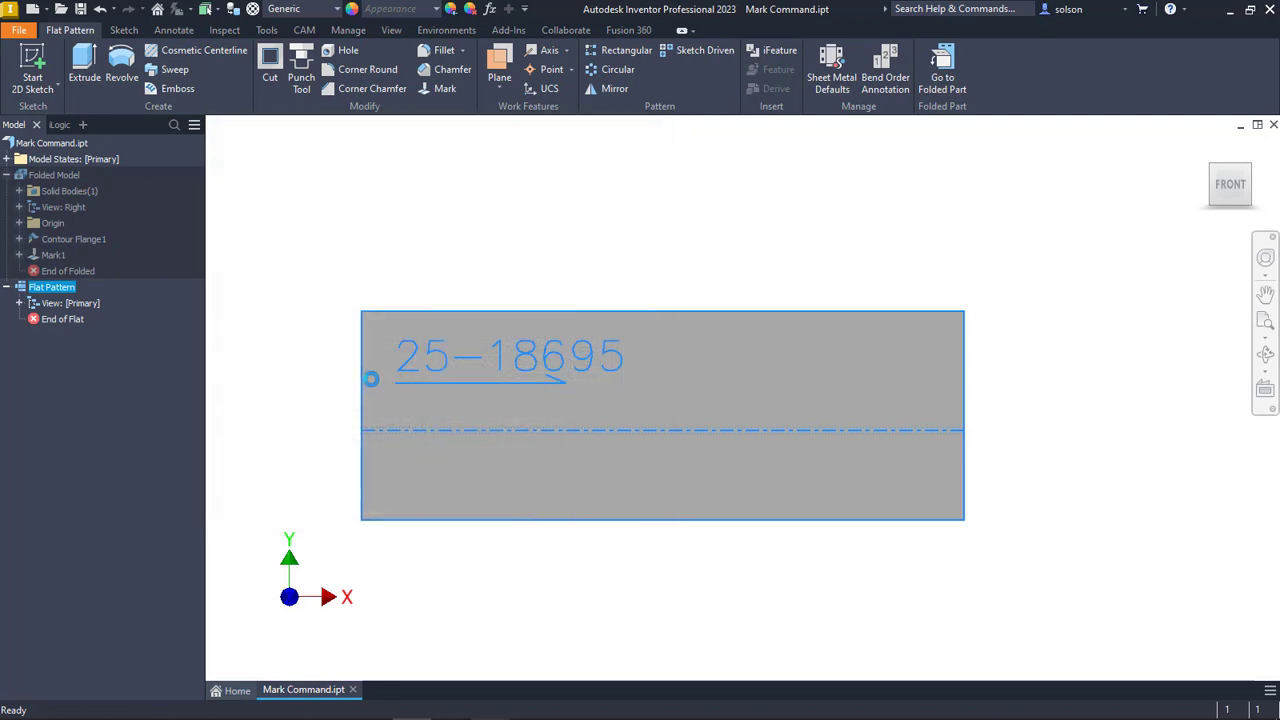